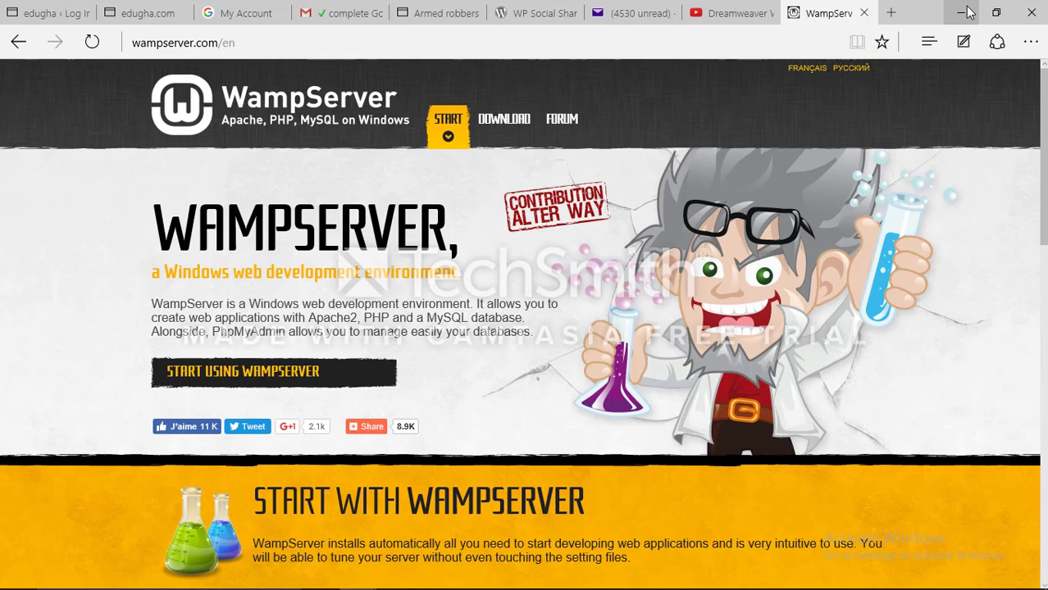
Minimize the WampServer download page's browser window and refresh the desktop
click(960, 12)
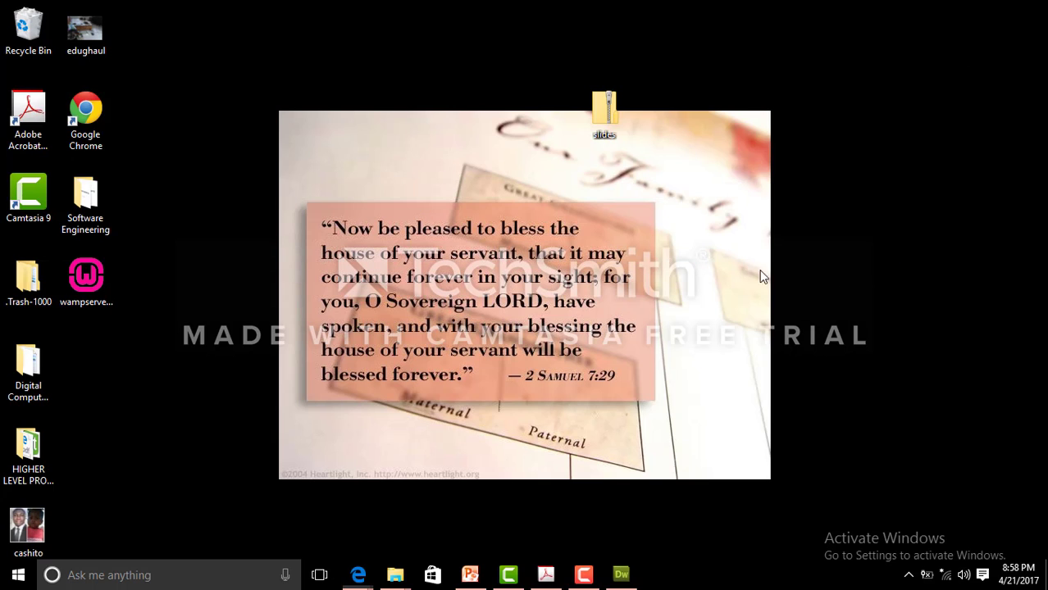
right_click(402, 171)
click(440, 215)
right_click(377, 161)
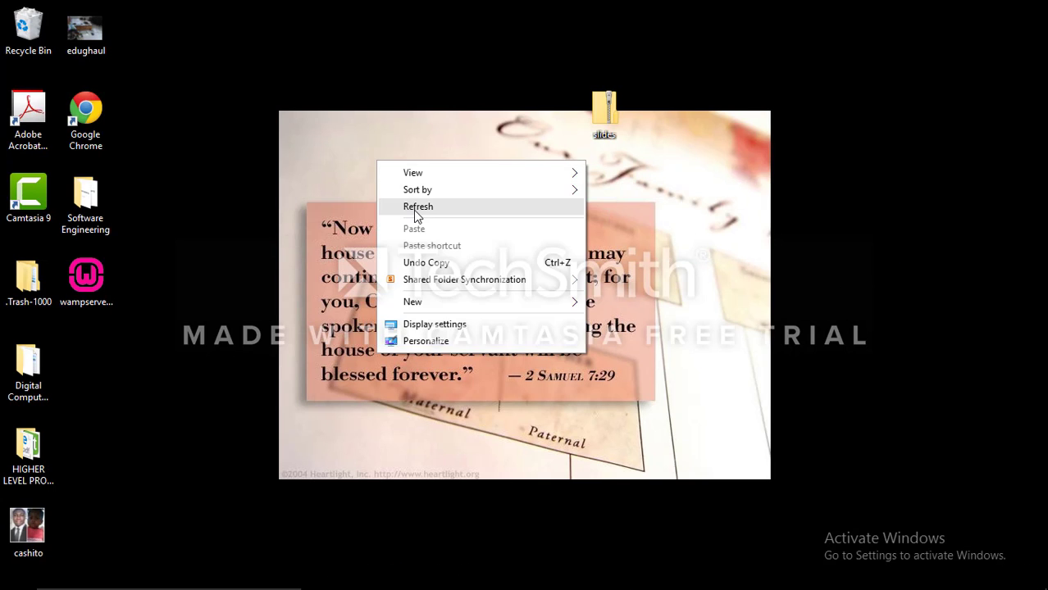
click(414, 210)
right_click(366, 139)
click(428, 185)
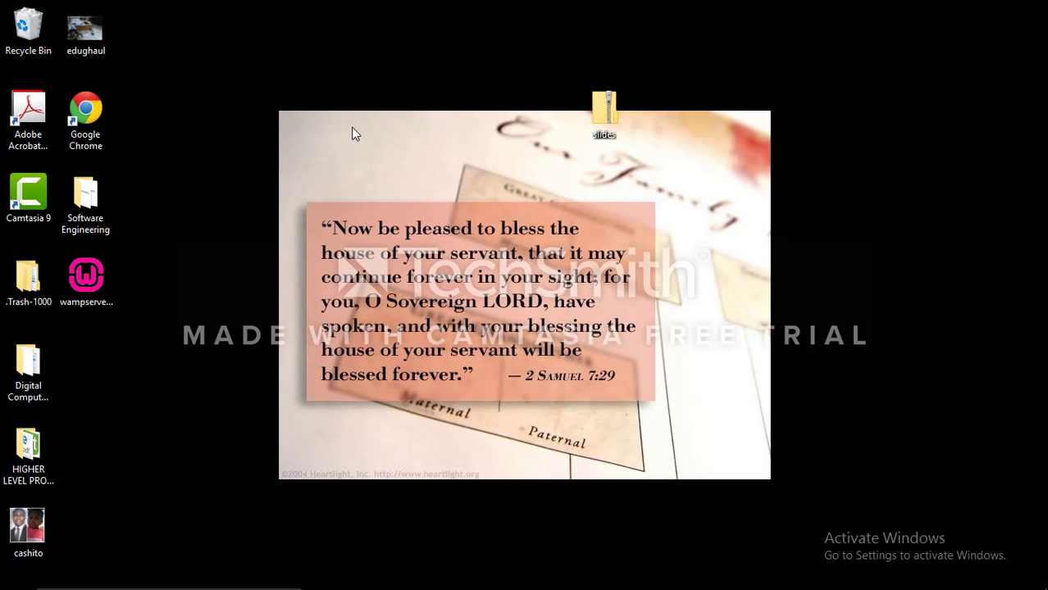
right_click(351, 127)
click(407, 177)
right_click(344, 113)
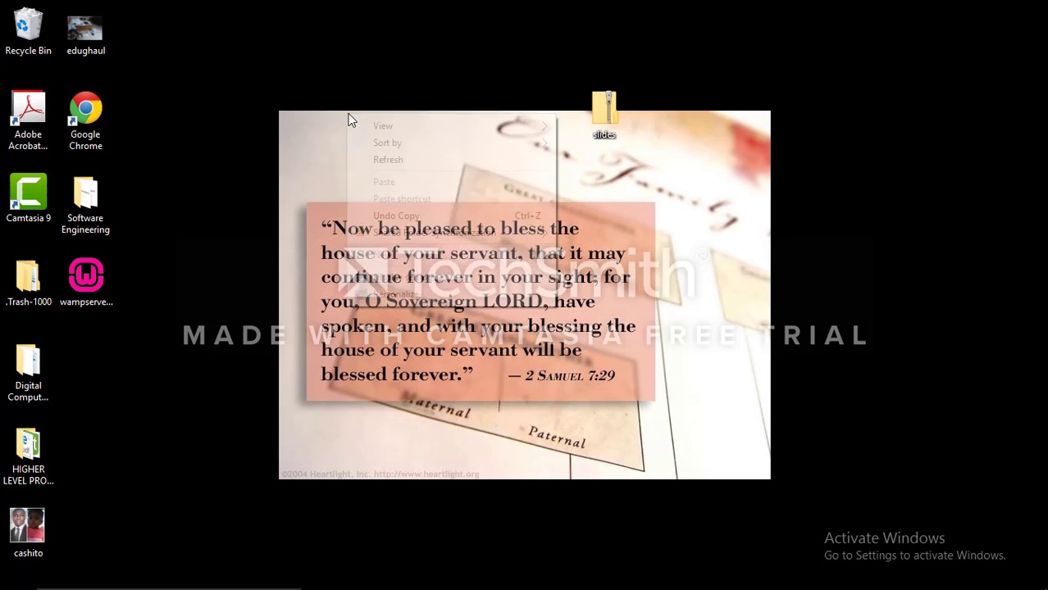
click(404, 162)
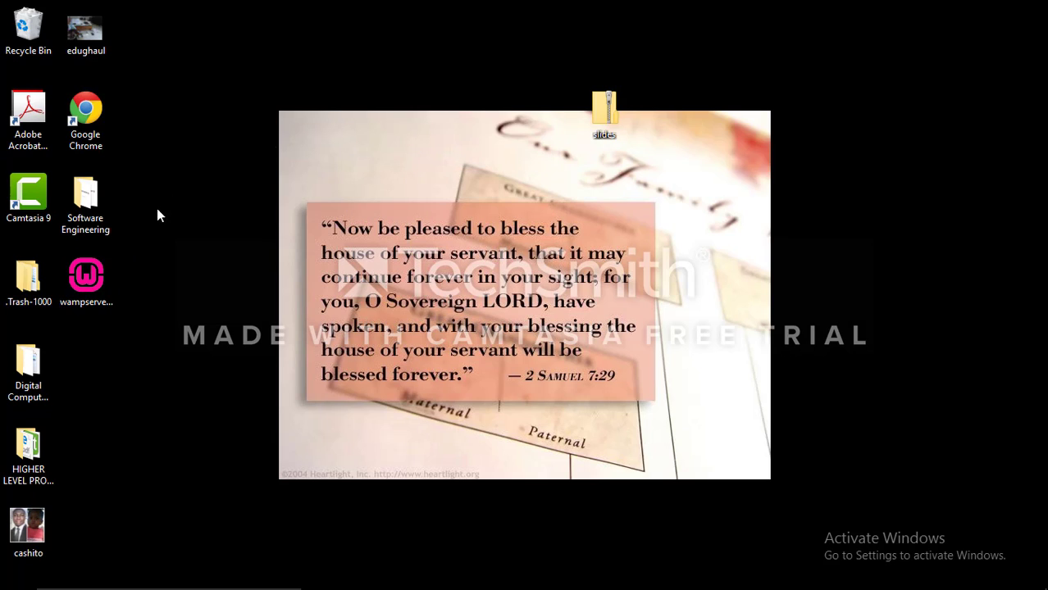
Launch the wampserver2.5 installer from the desktop, continue past its welcome page and accept the license agreement
click(80, 283)
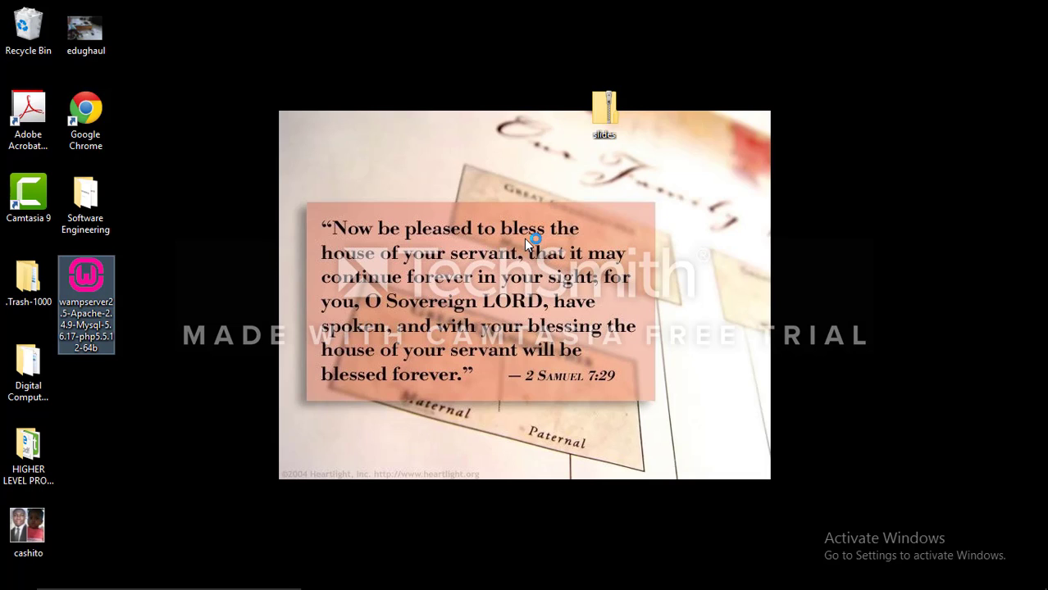
right_click(763, 109)
click(812, 151)
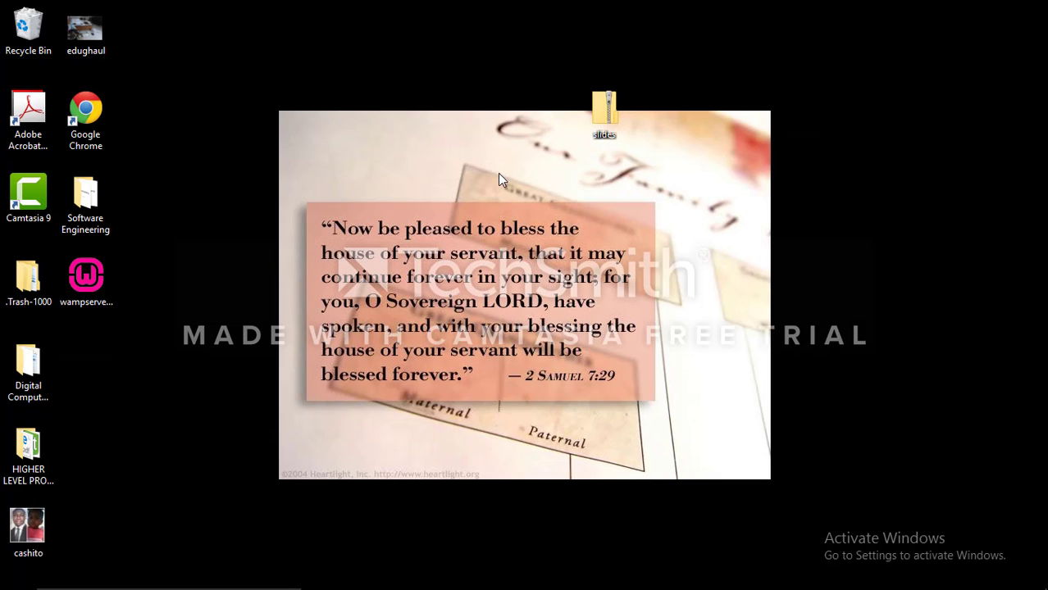
right_click(412, 97)
click(461, 139)
click(622, 426)
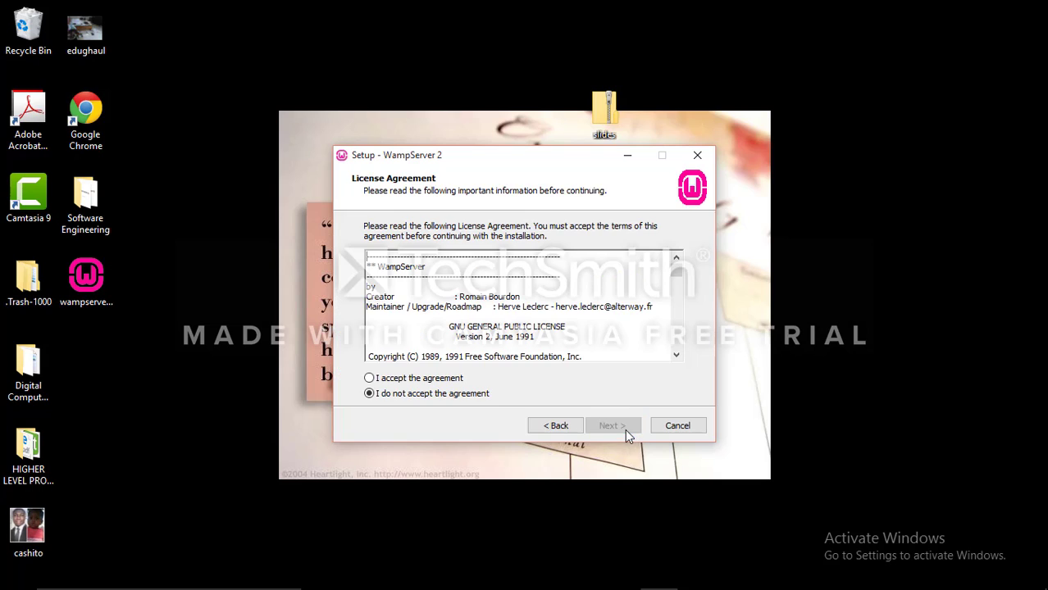
click(370, 379)
Cancel the WampServer 2 setup and confirm exiting it
click(676, 425)
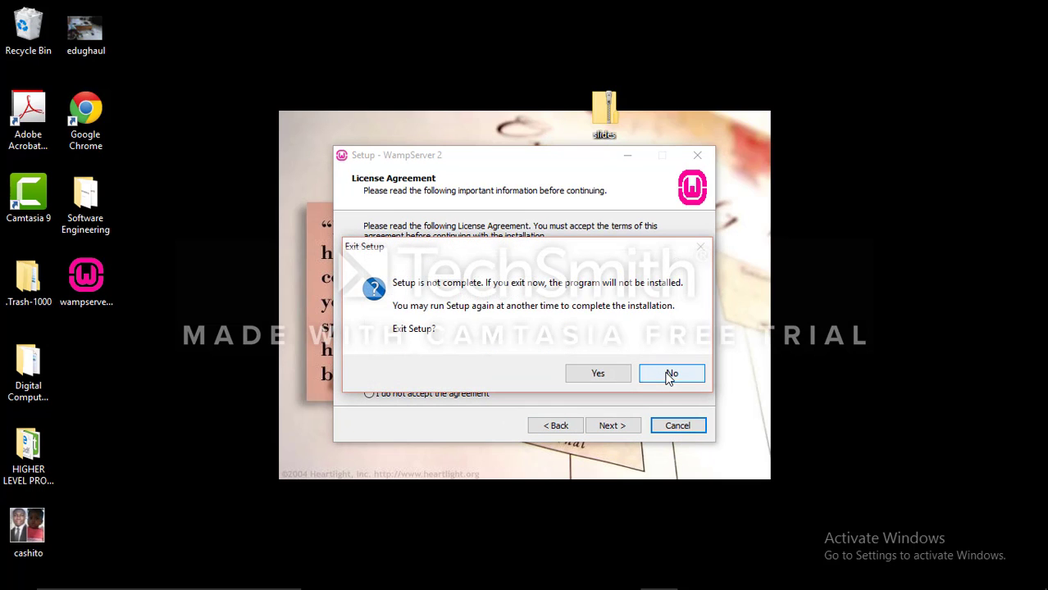
click(671, 374)
click(676, 425)
click(599, 370)
right_click(592, 267)
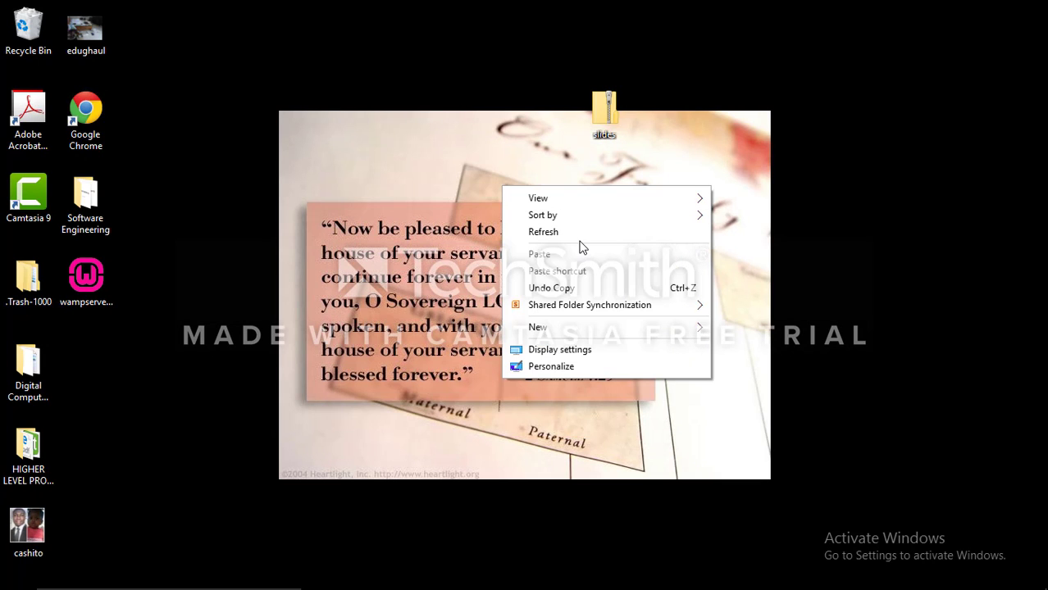
click(566, 232)
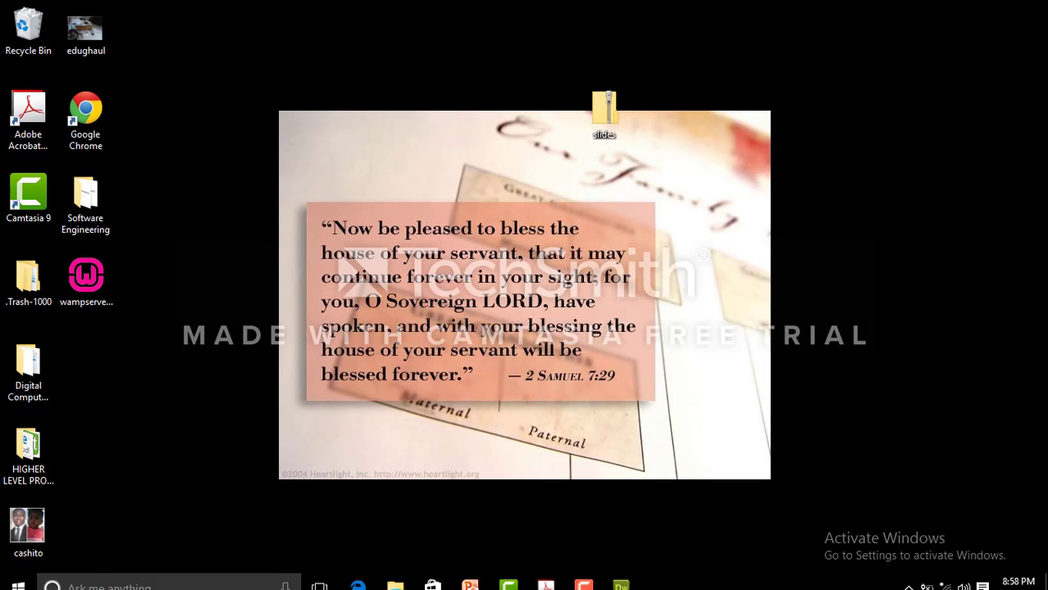
right_click(442, 196)
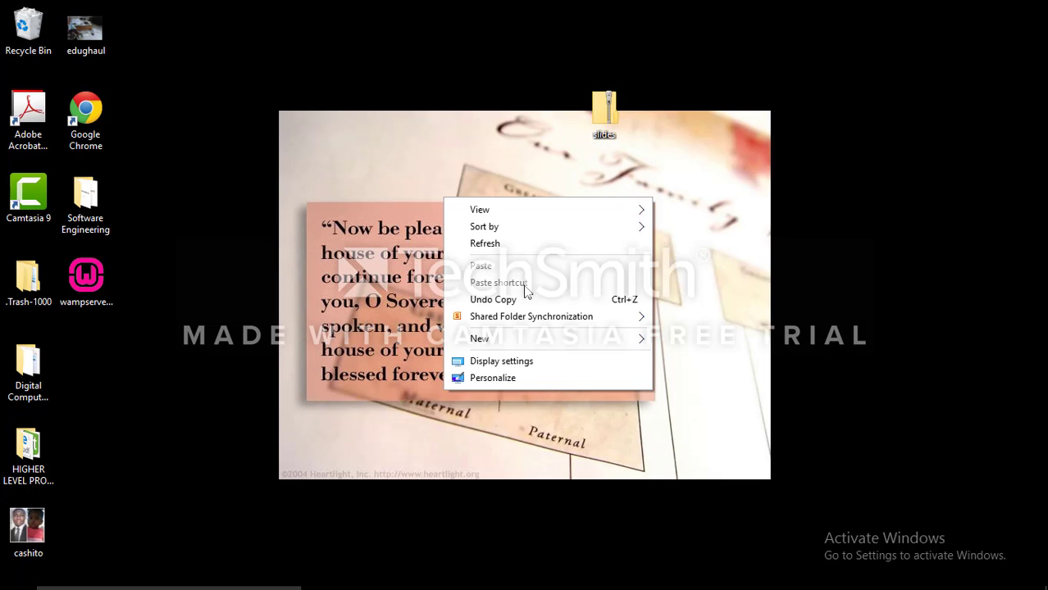
click(507, 243)
right_click(443, 188)
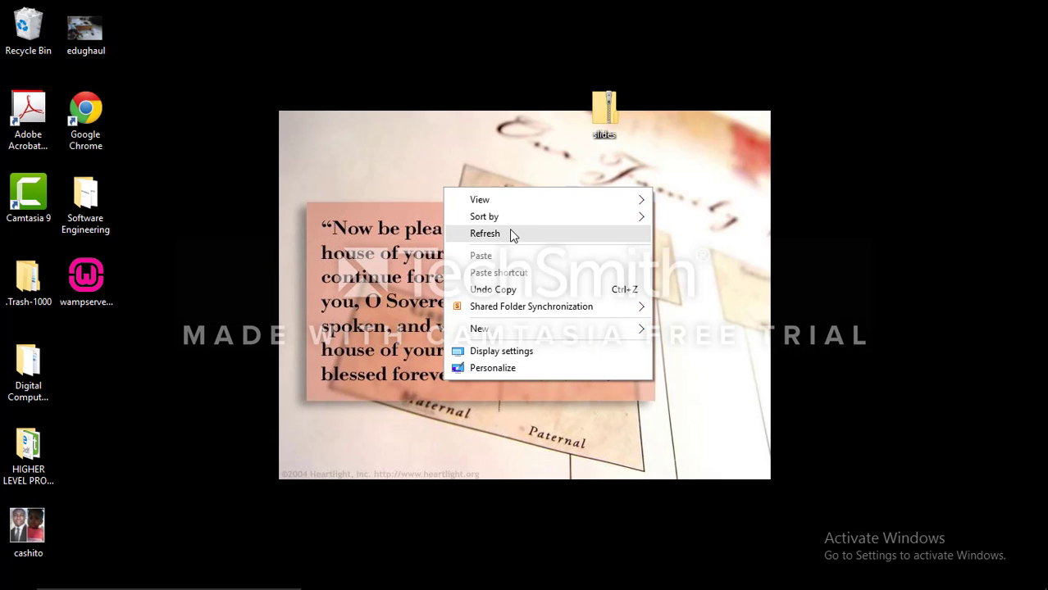
click(509, 232)
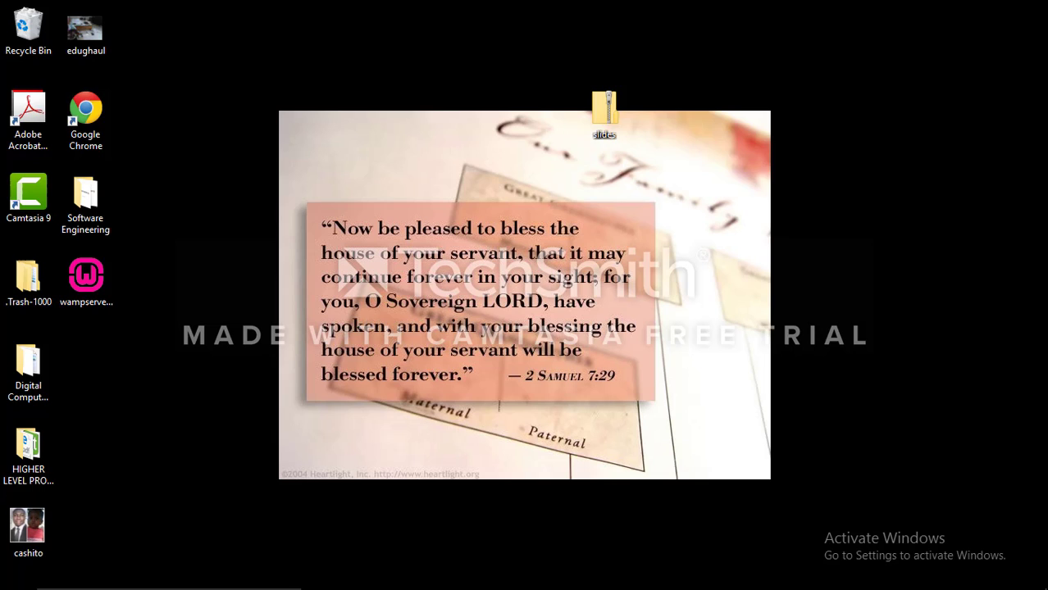
right_click(356, 186)
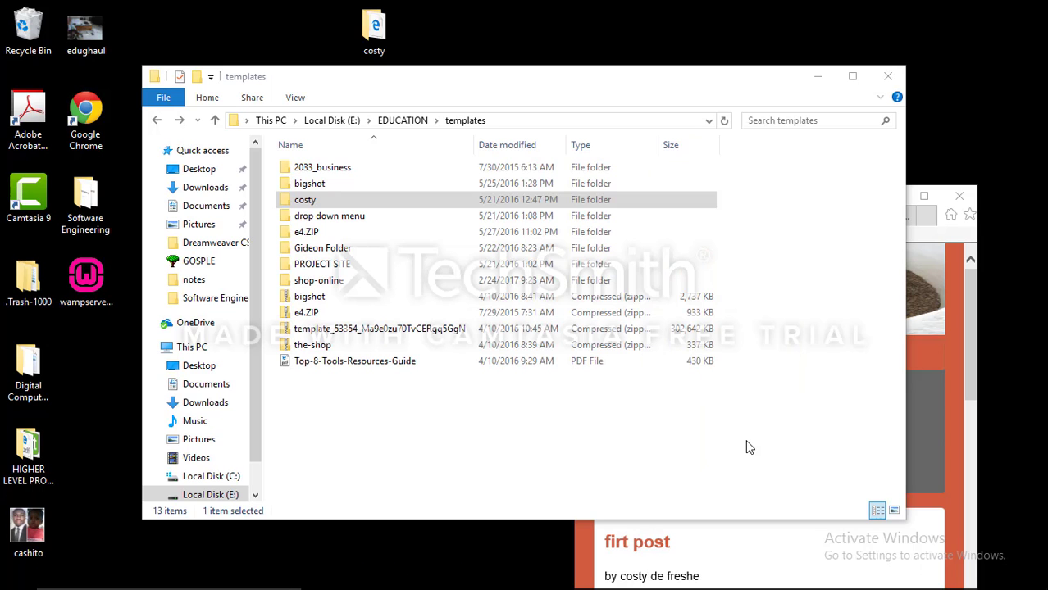
right_click(584, 32)
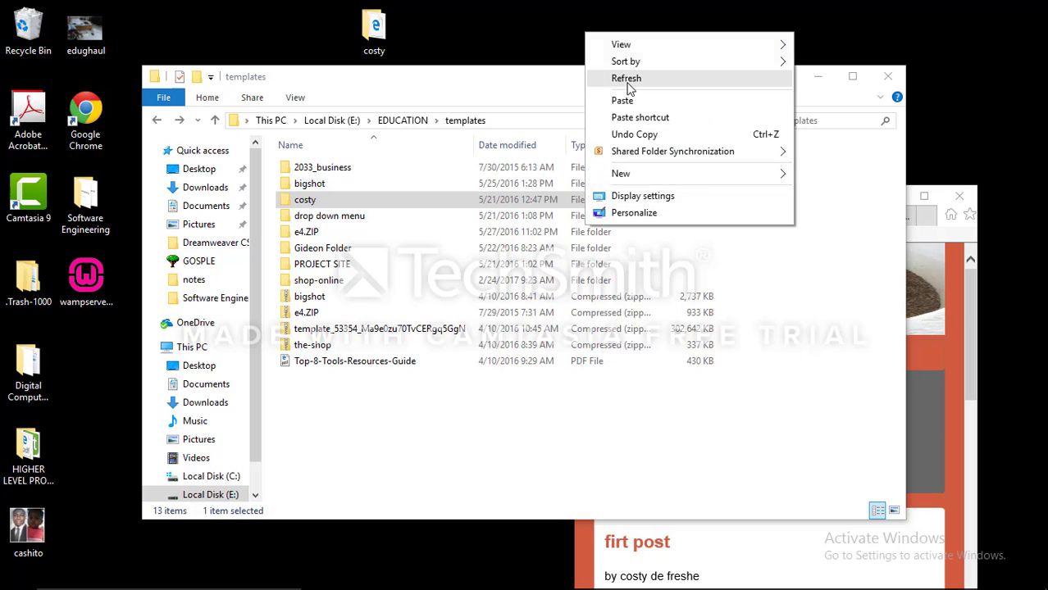
click(628, 79)
right_click(604, 39)
click(672, 85)
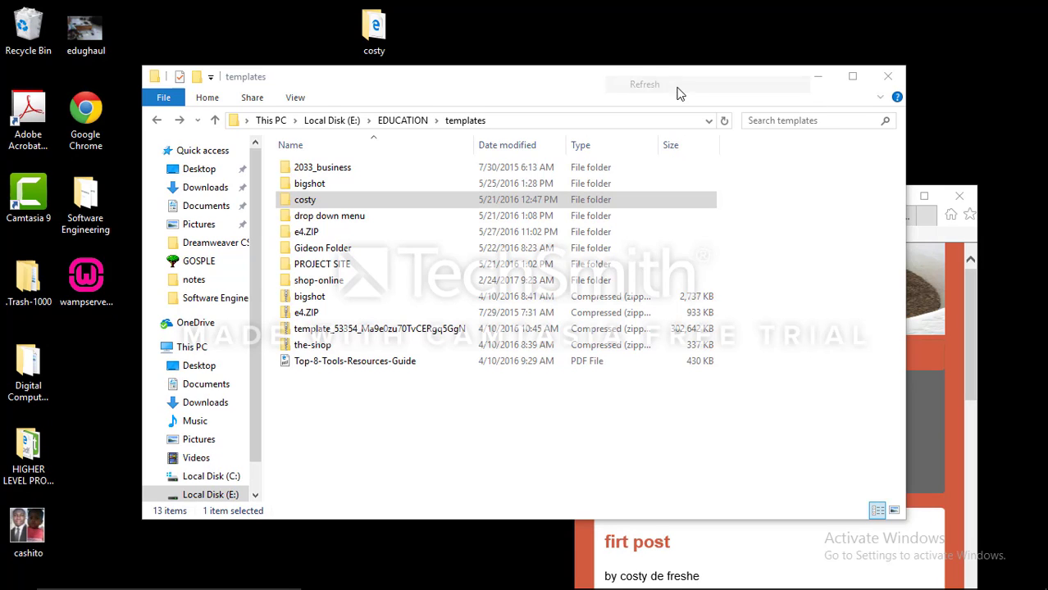
right_click(629, 3)
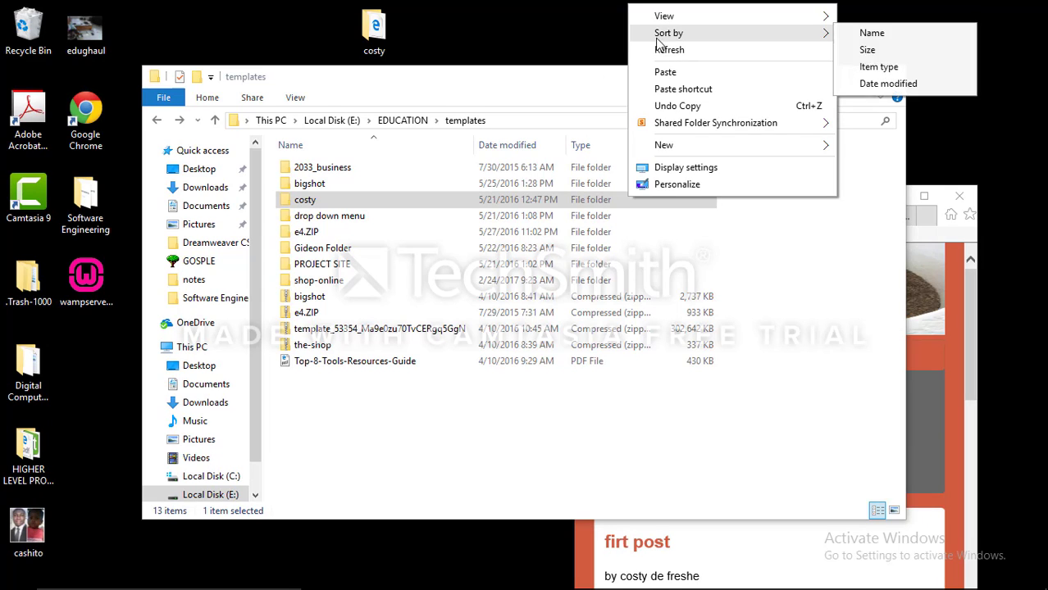
click(664, 51)
right_click(637, 43)
click(663, 89)
right_click(624, 37)
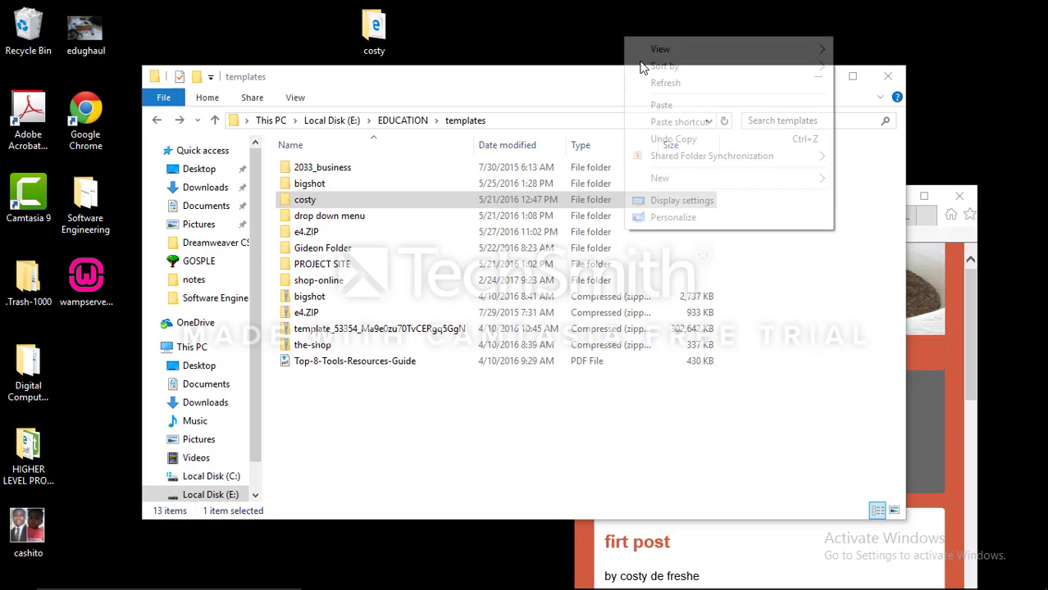
click(685, 90)
right_click(637, 37)
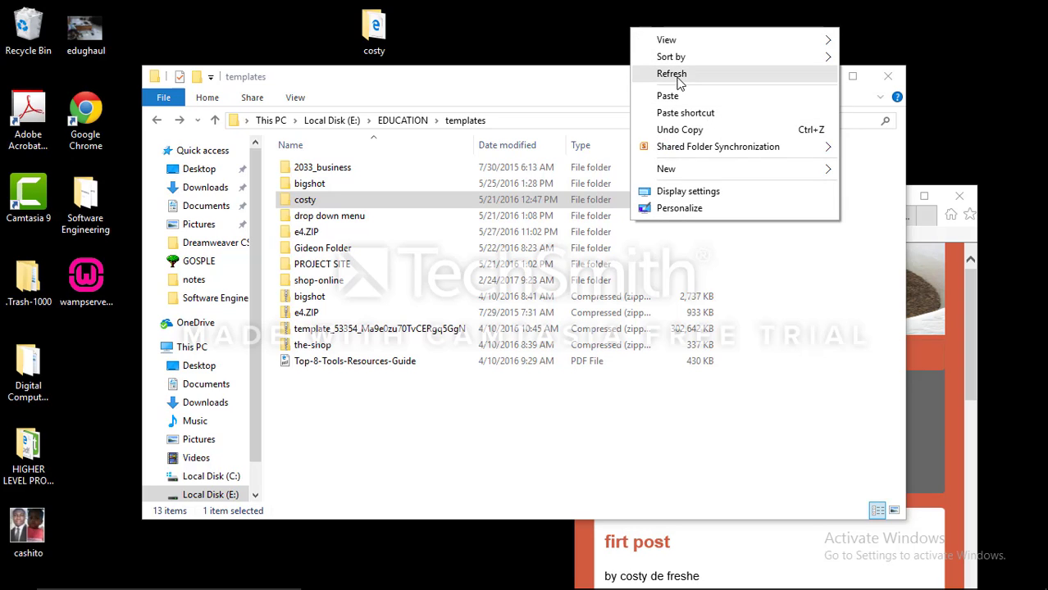
click(676, 75)
right_click(628, 34)
click(677, 85)
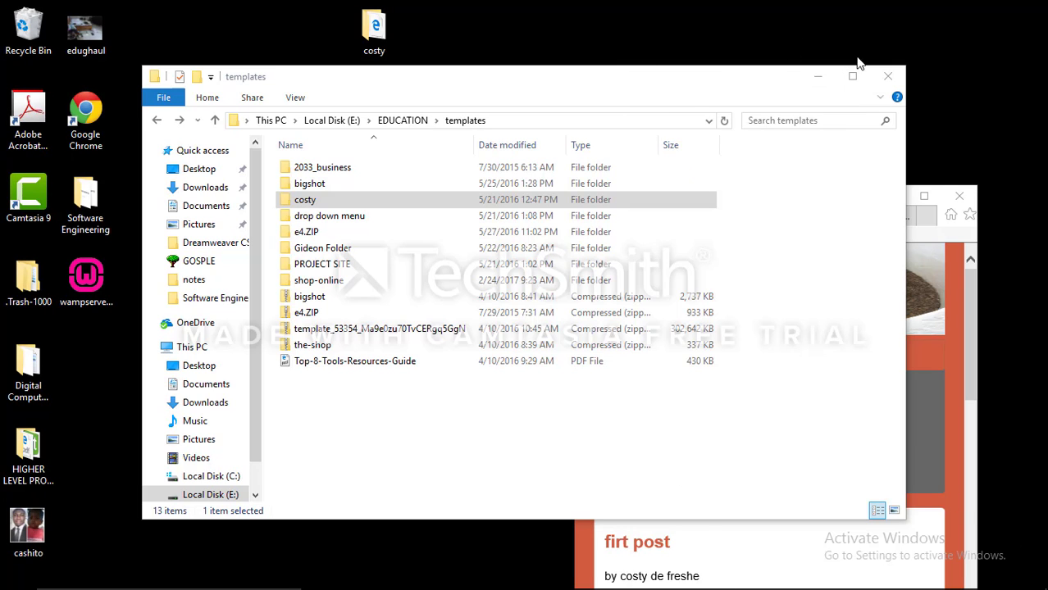
Minimize the templates folder window and the web page window, and refresh the cleared desktop
click(817, 83)
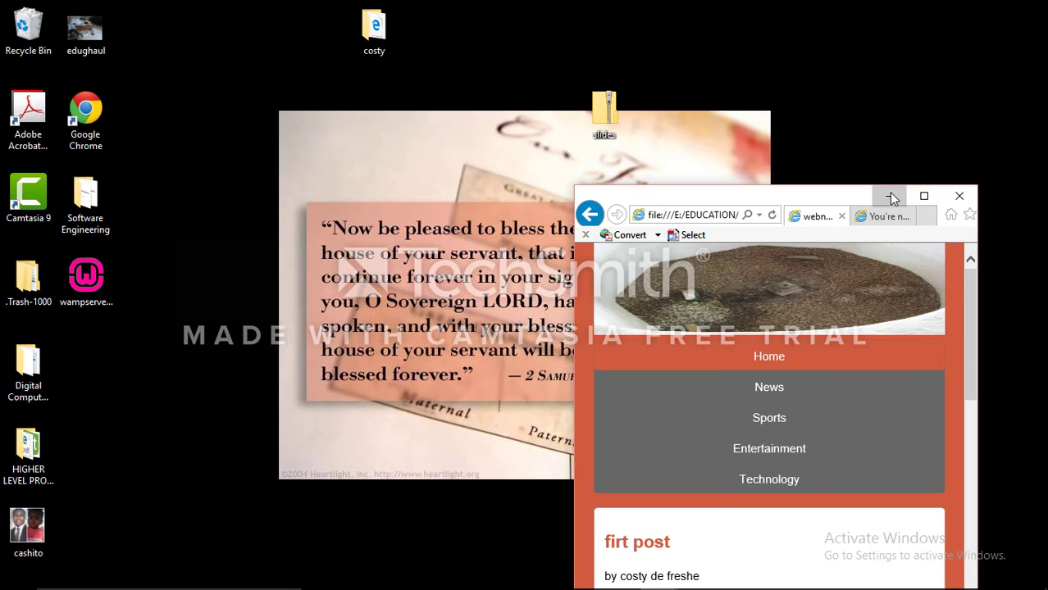
click(889, 195)
right_click(753, 107)
click(806, 149)
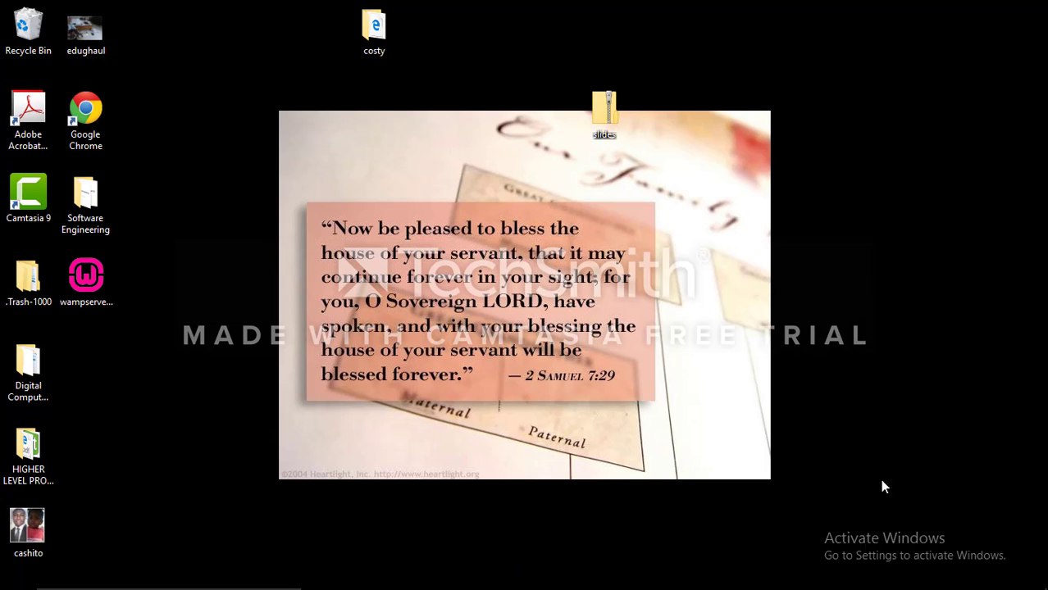
right_click(862, 254)
click(884, 302)
right_click(772, 145)
click(803, 190)
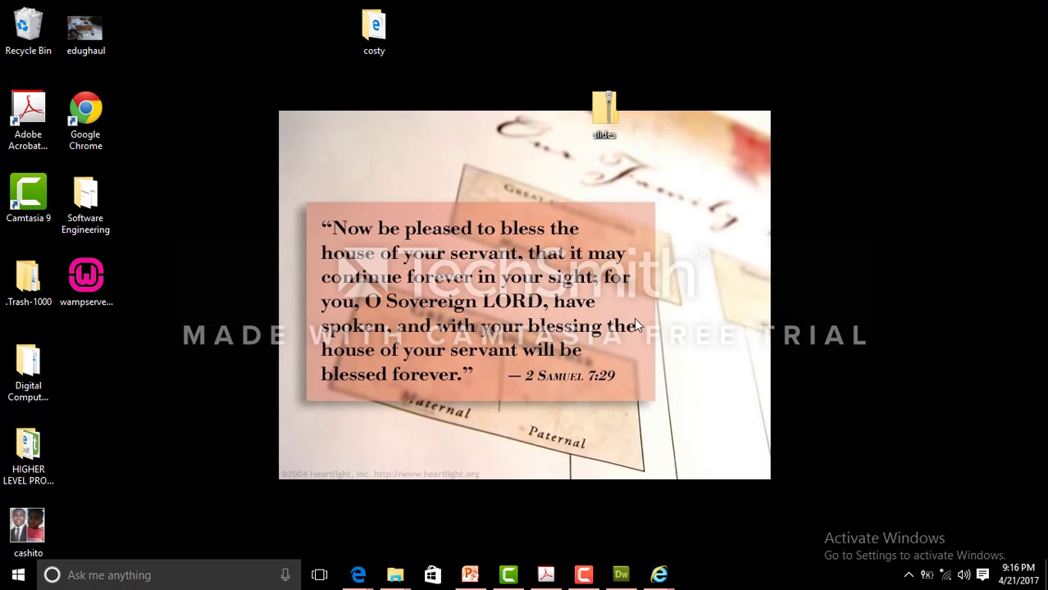
Move the costy folder on the desktop to the same row as the wampserver installer and refresh the desktop
drag(383, 37, 264, 248)
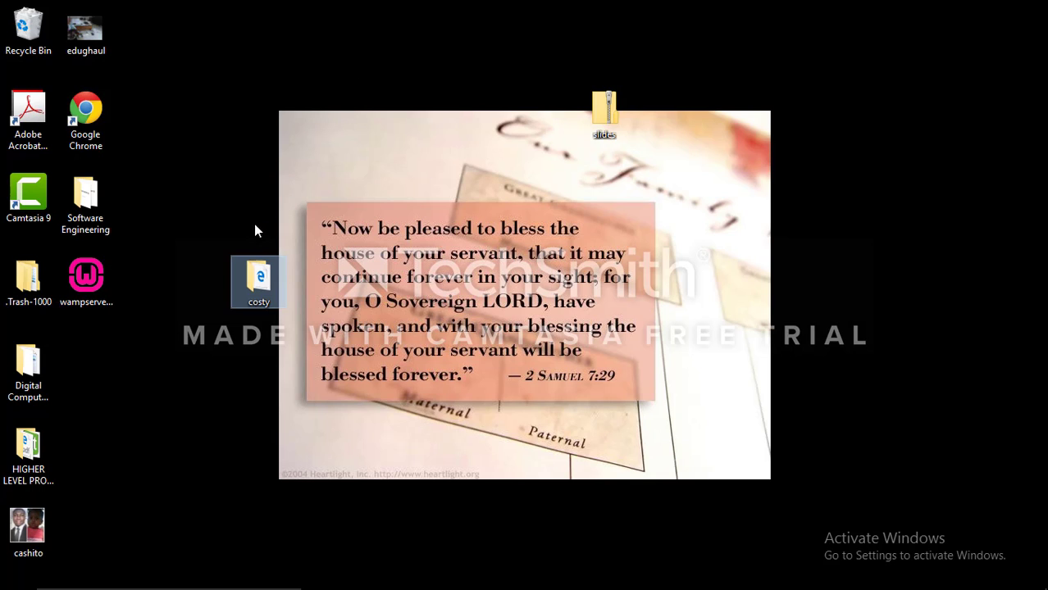
right_click(289, 144)
click(343, 190)
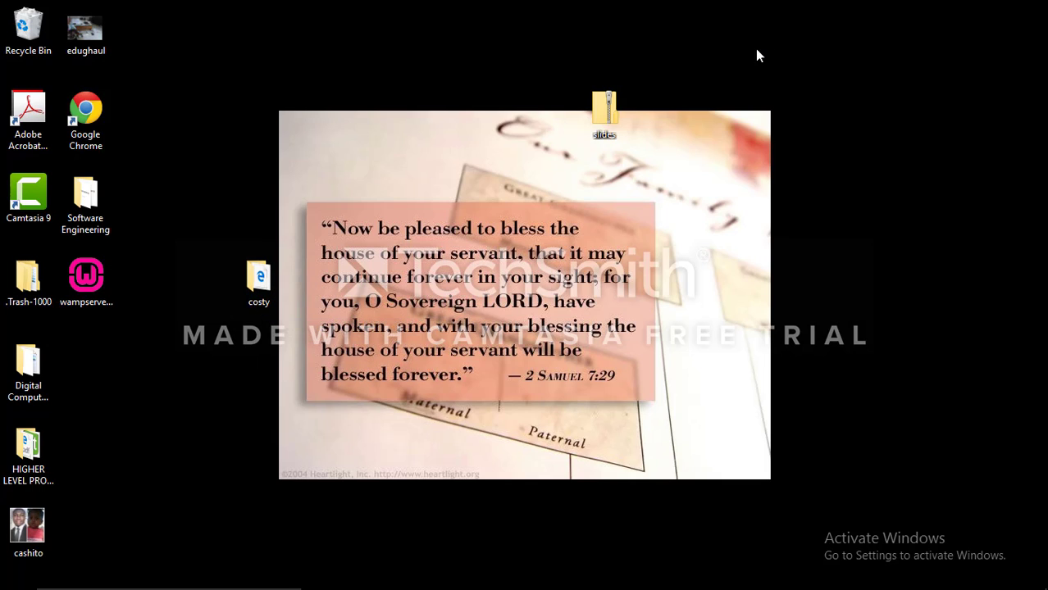
Open the www directory from the running WampServer's menu
mouse_move(910, 584)
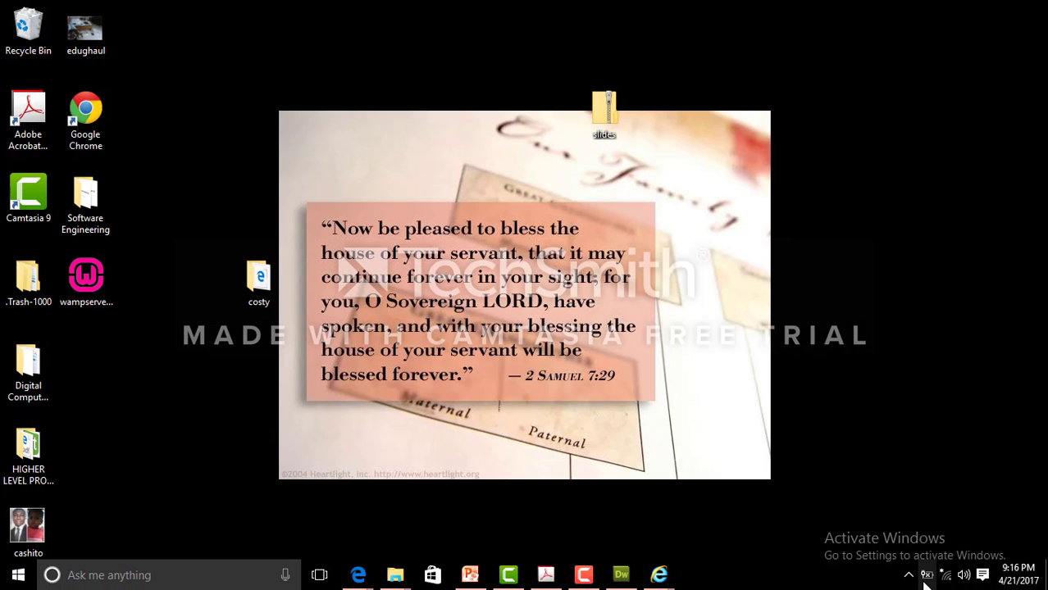
click(909, 575)
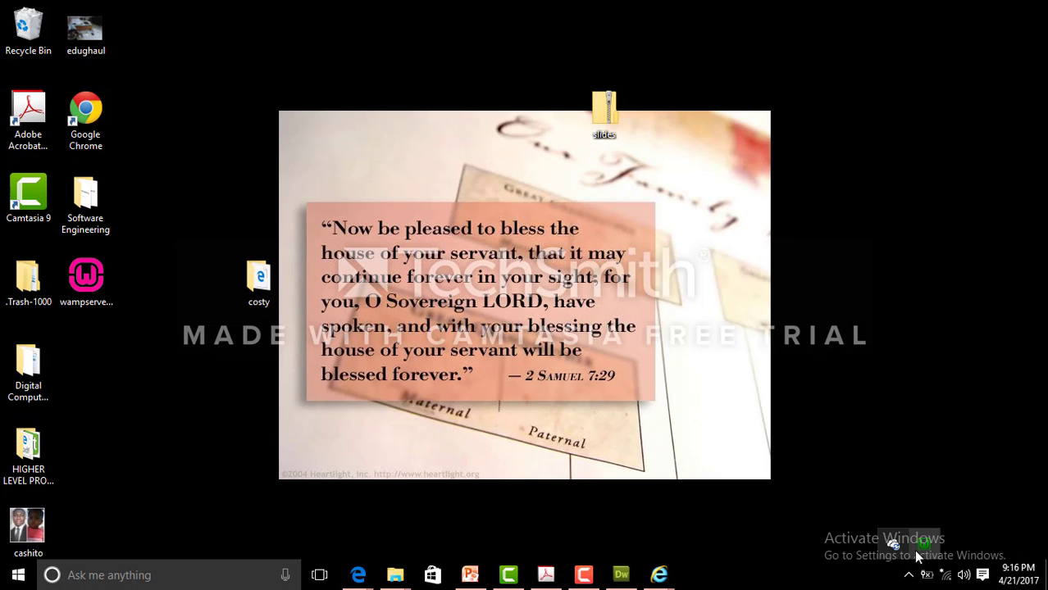
click(925, 546)
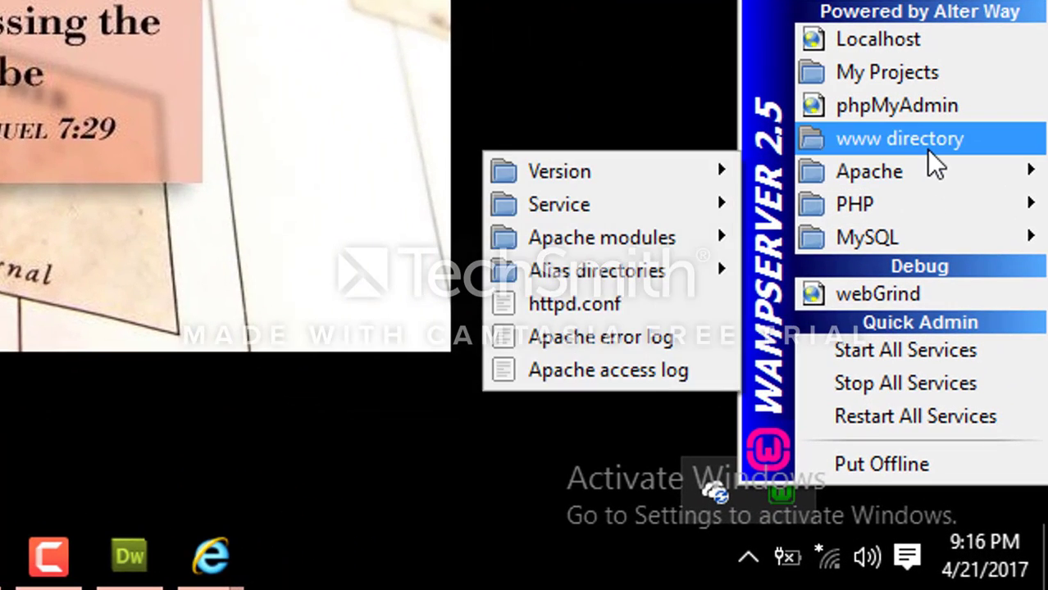
click(929, 141)
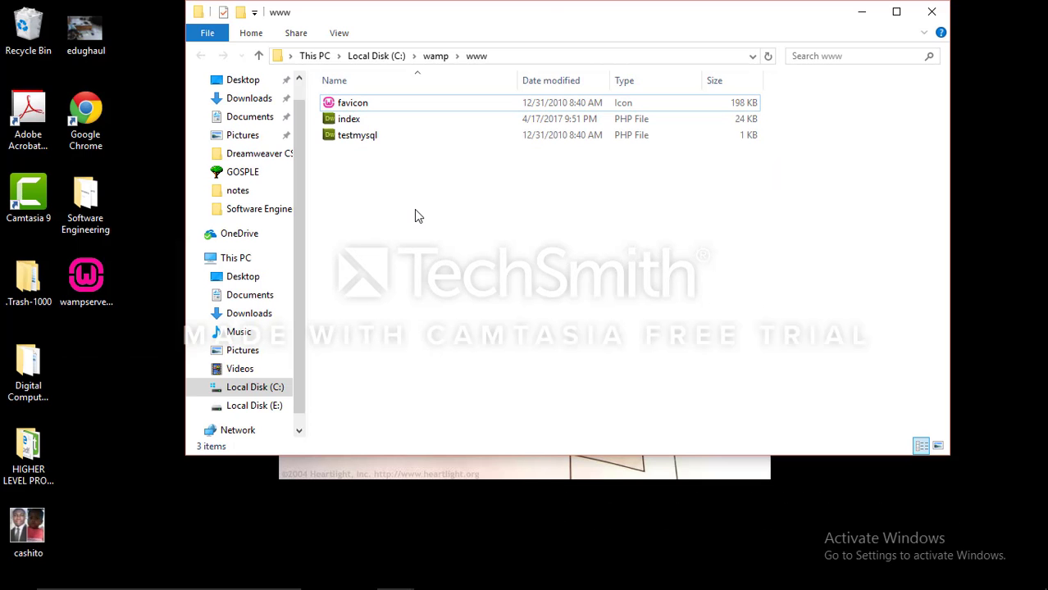
Move the www folder window aside so the costy folder on the desktop is uncovered
drag(502, 22, 664, 66)
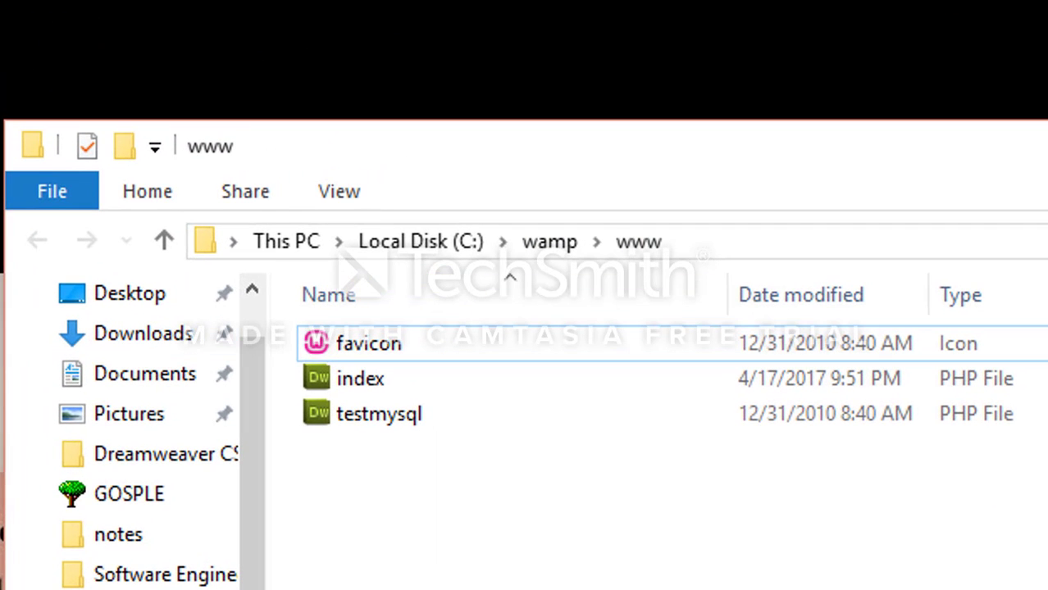
right_click(1, 267)
click(3, 385)
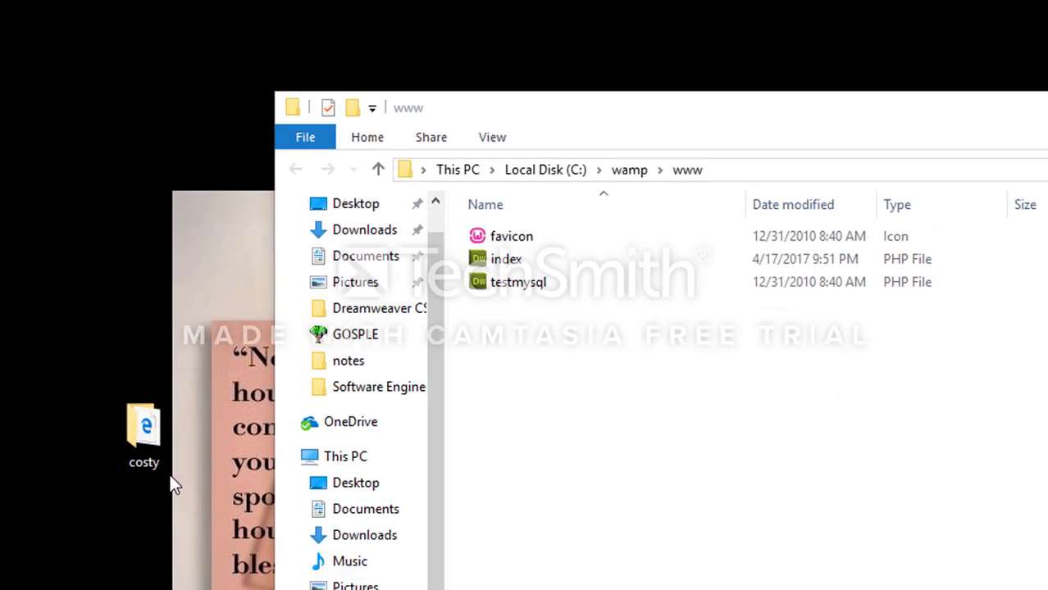
Move the costy folder up to the Software Engineering folder's row, beside the www window, and refresh the desktop
drag(272, 352, 251, 262)
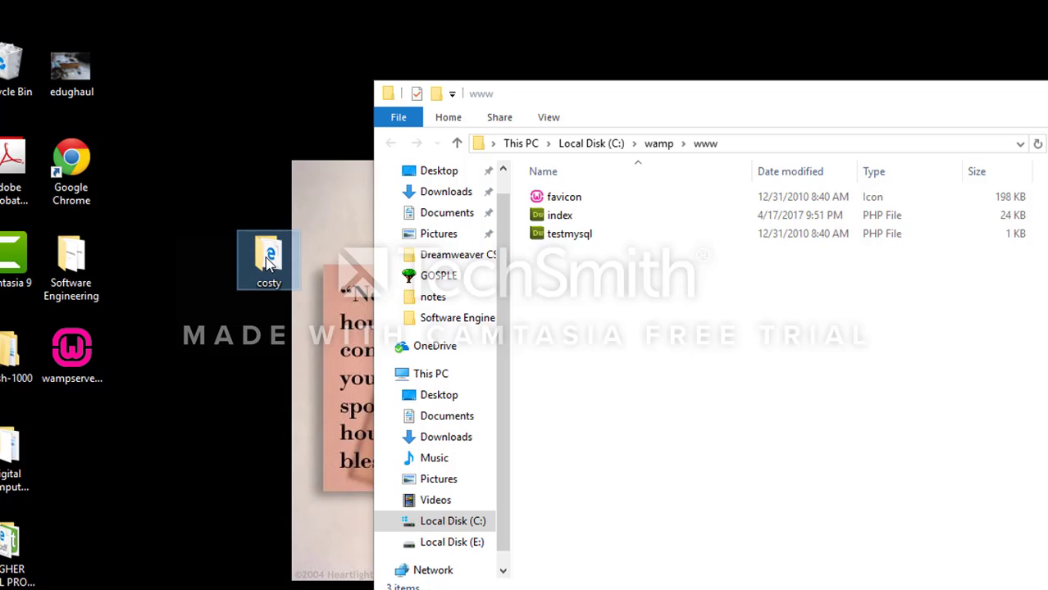
right_click(279, 122)
click(321, 171)
right_click(283, 121)
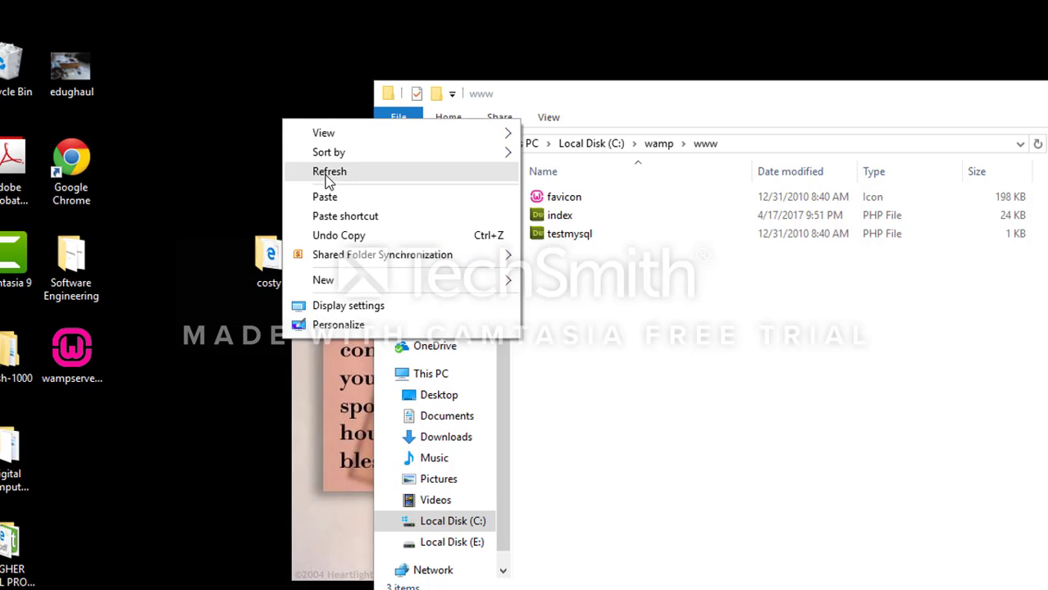
click(329, 173)
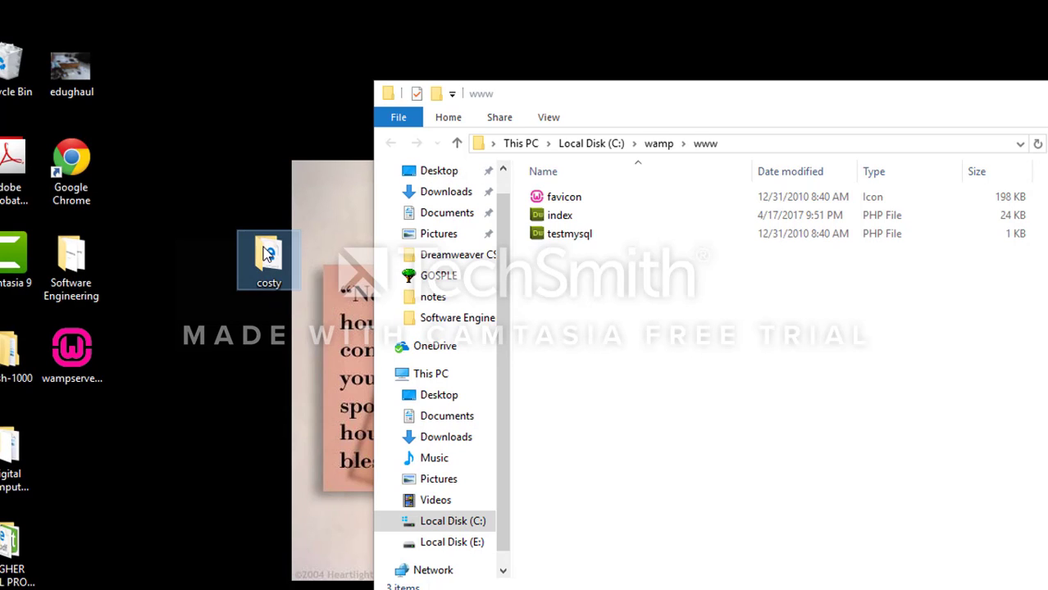
Copy the costy folder from the desktop into the www directory and refresh the desktop
right_click(267, 255)
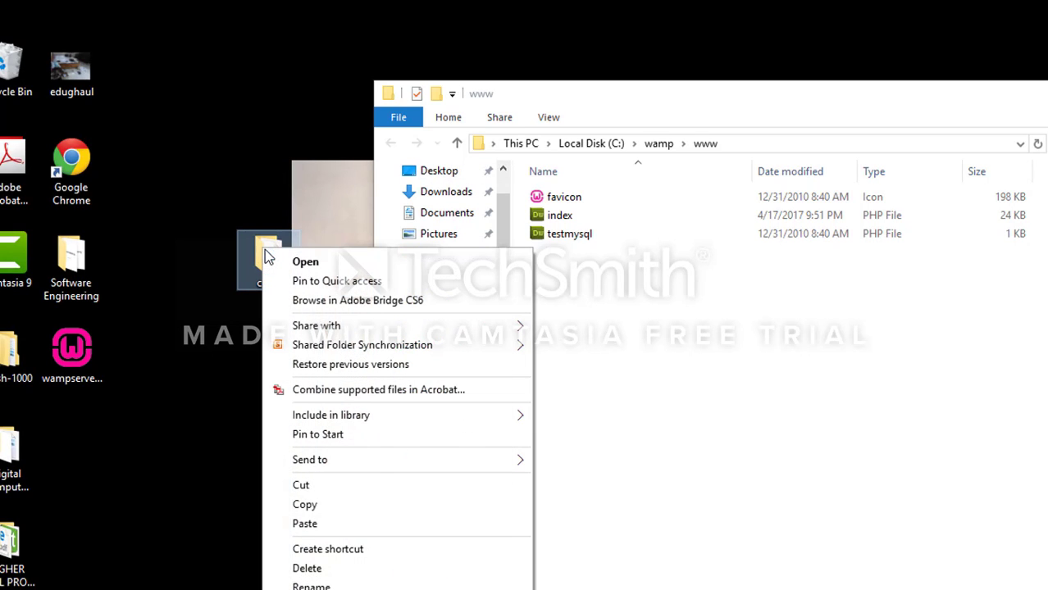
click(318, 507)
right_click(625, 298)
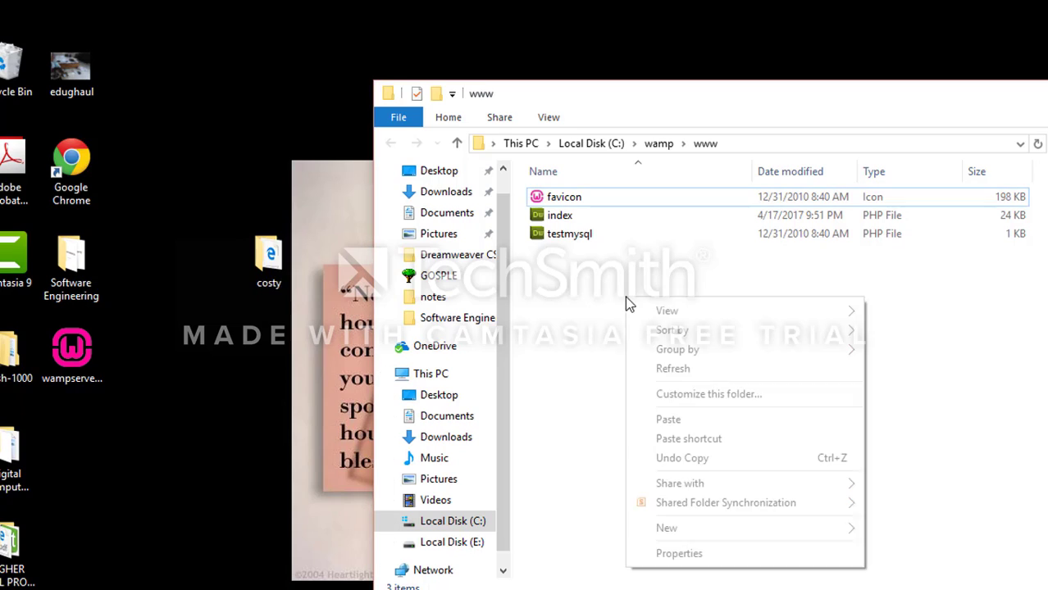
click(685, 420)
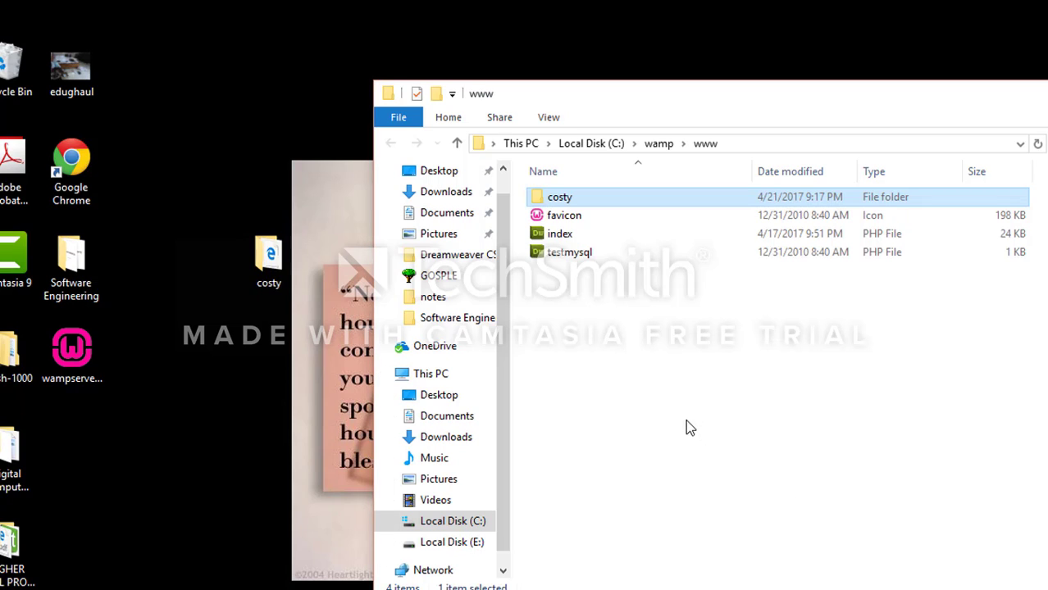
right_click(246, 146)
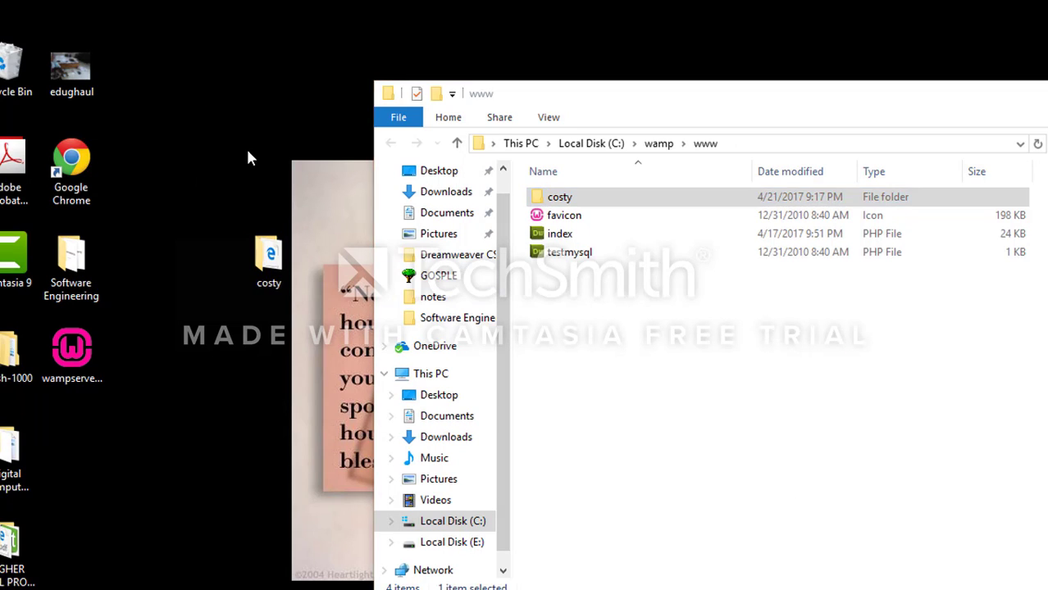
click(250, 154)
right_click(250, 60)
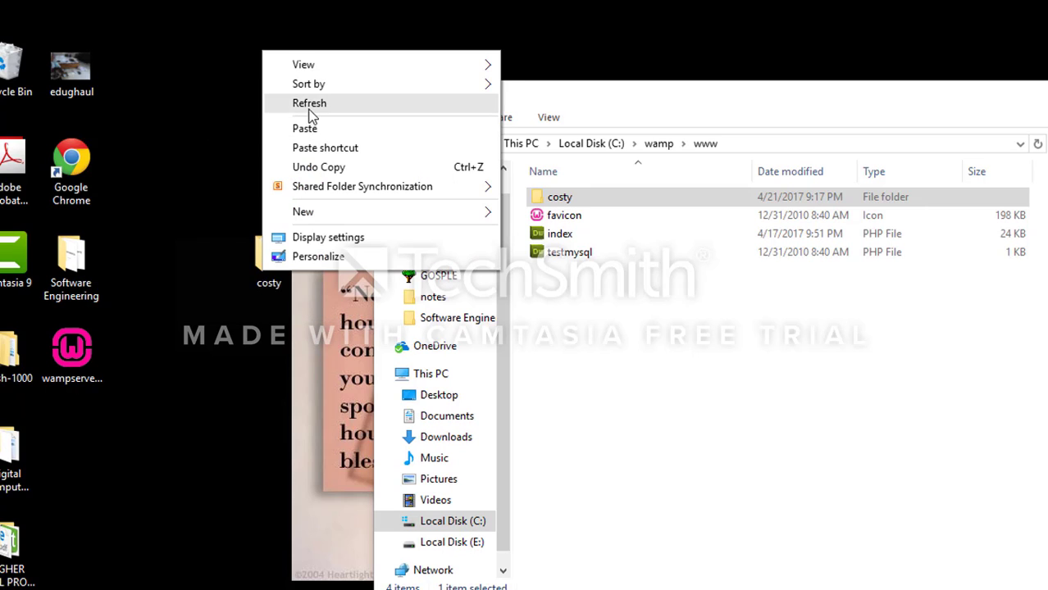
click(310, 105)
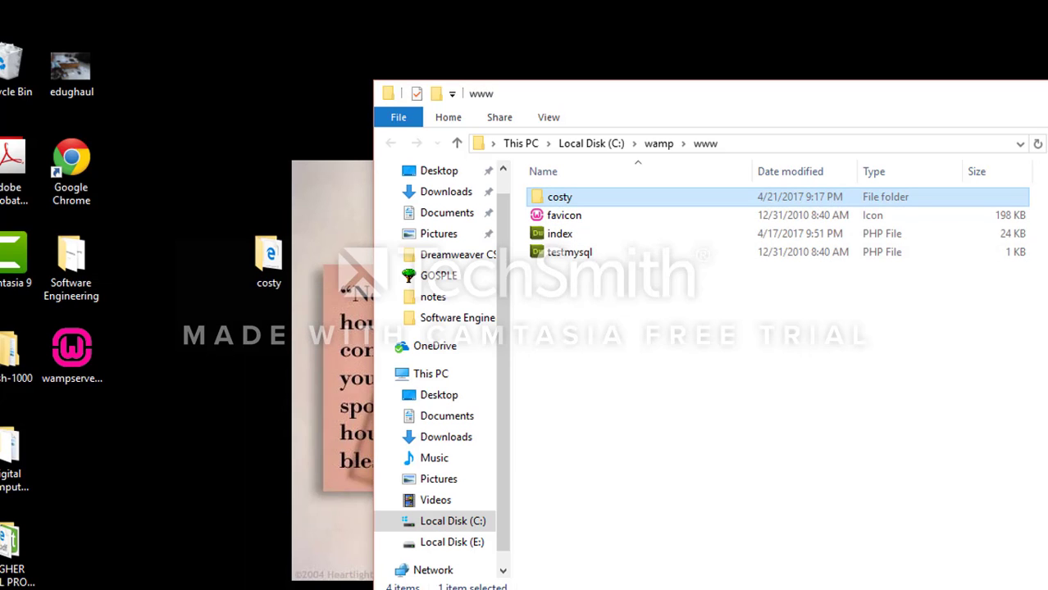
Switch to the disconnected Internet Explorer window, maximize it and load the address localhost/cost
mouse_move(725, 589)
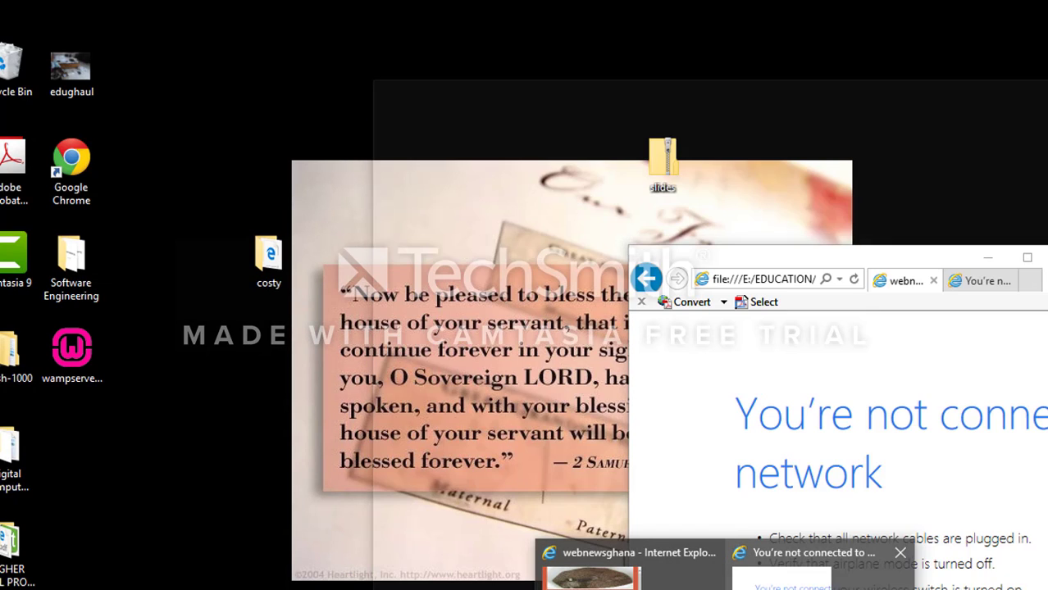
click(820, 587)
click(1027, 258)
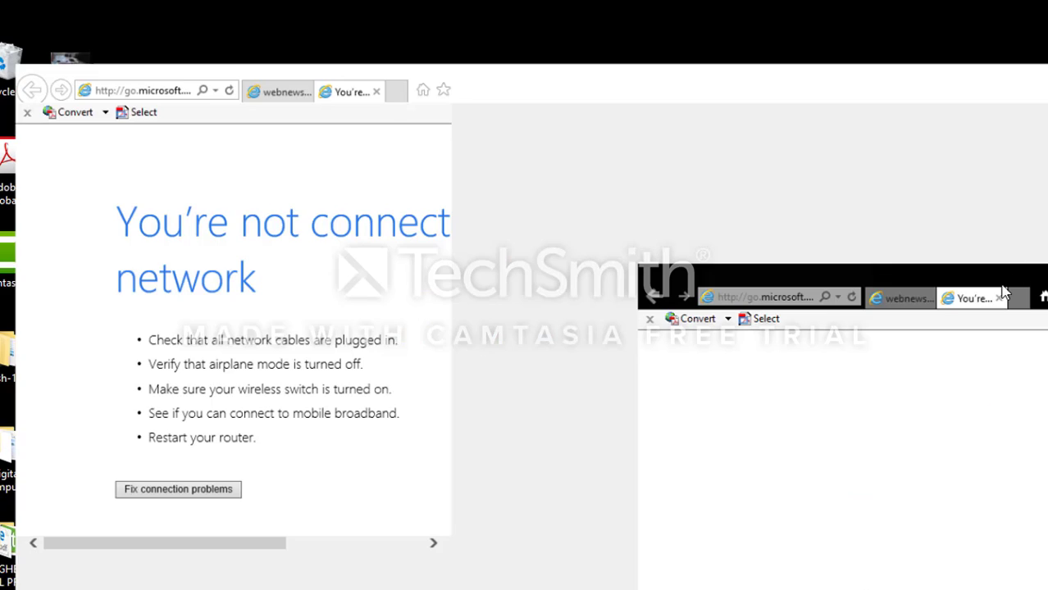
click(225, 36)
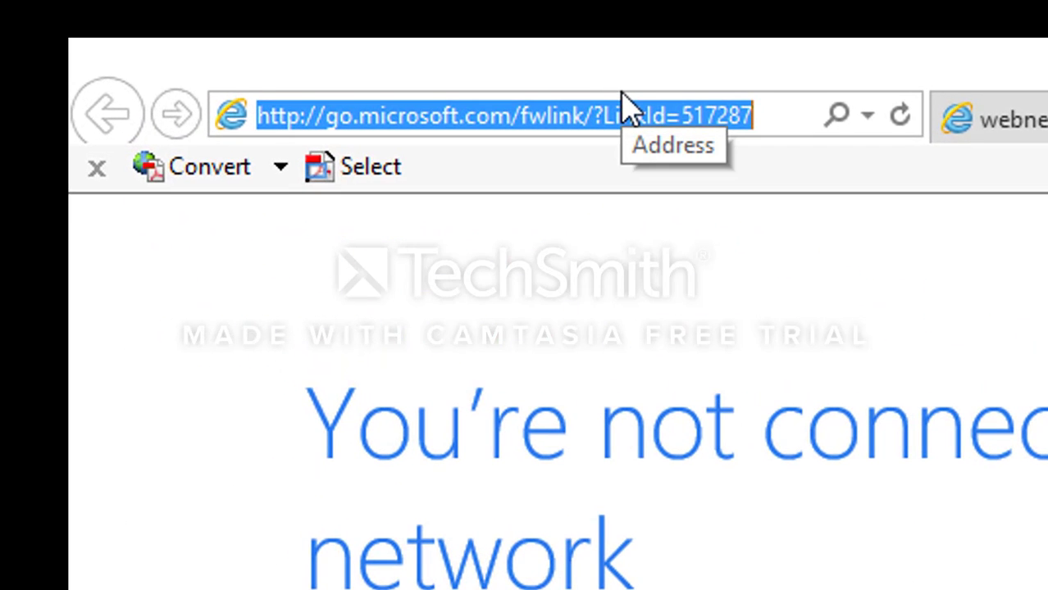
text(localho)
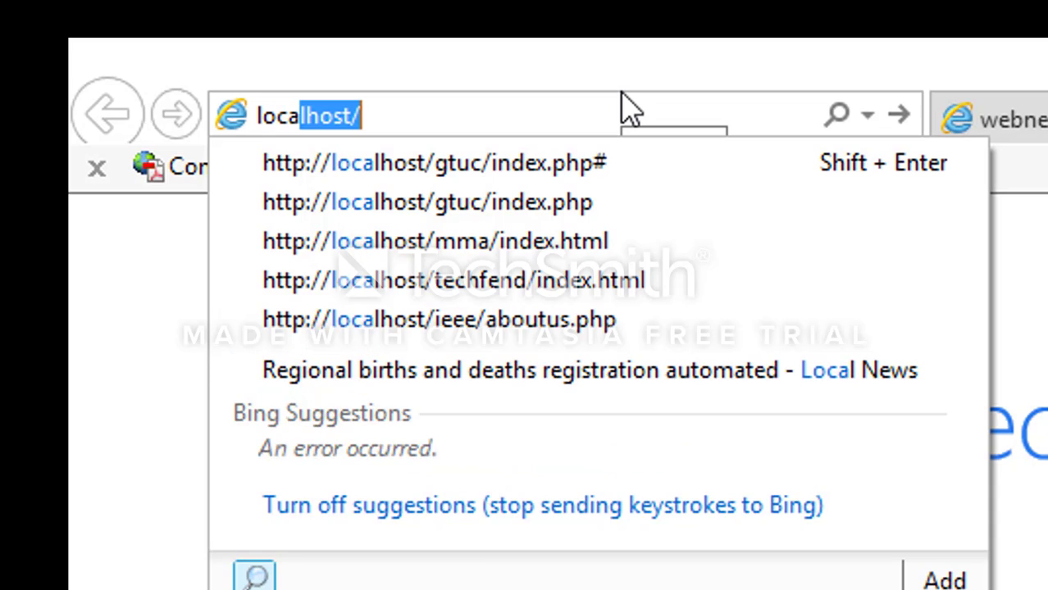
text(st)
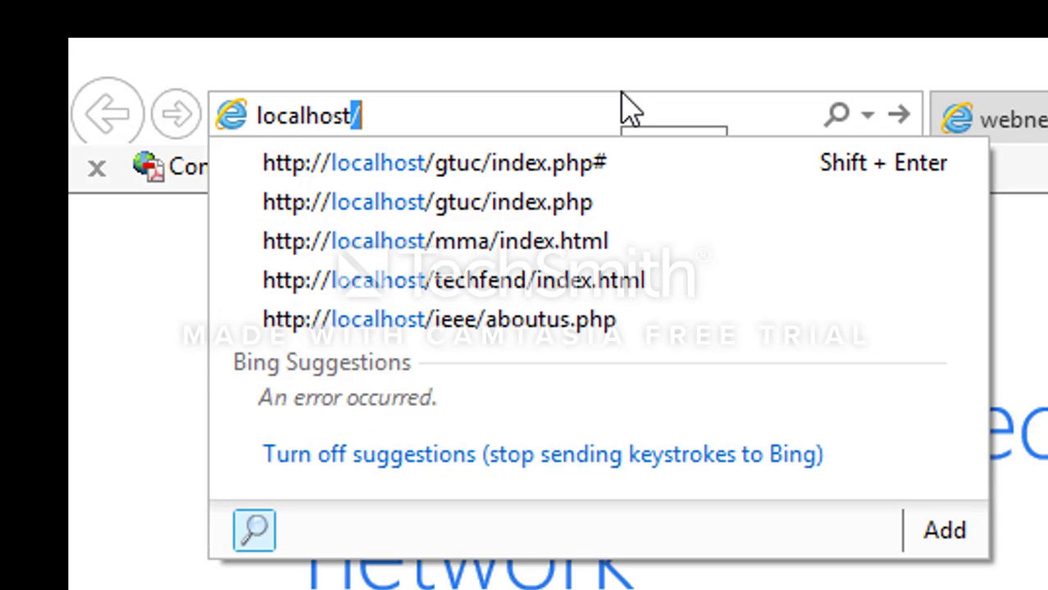
text(/)
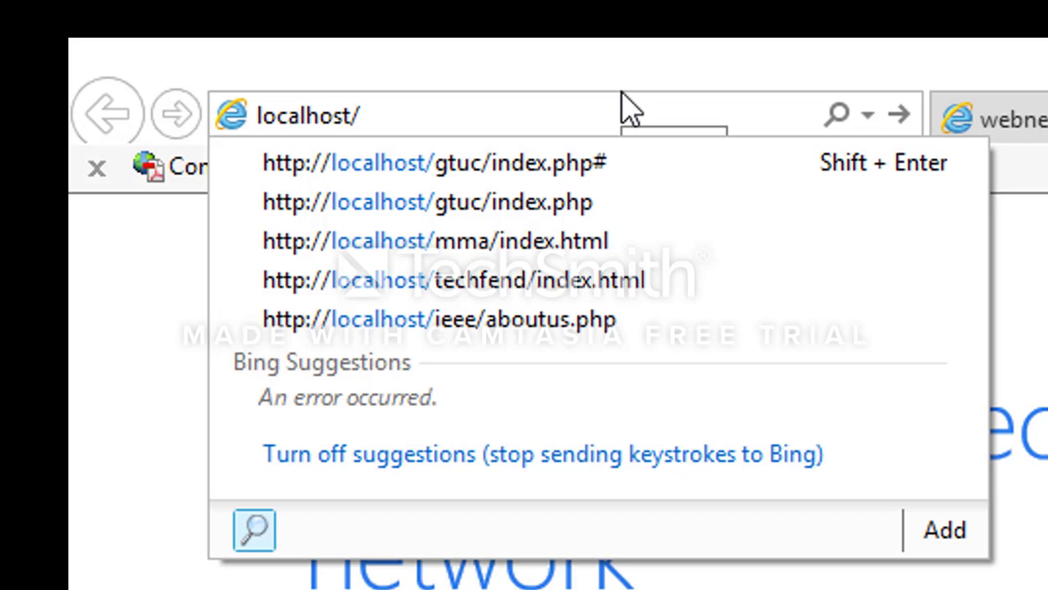
text(costy)
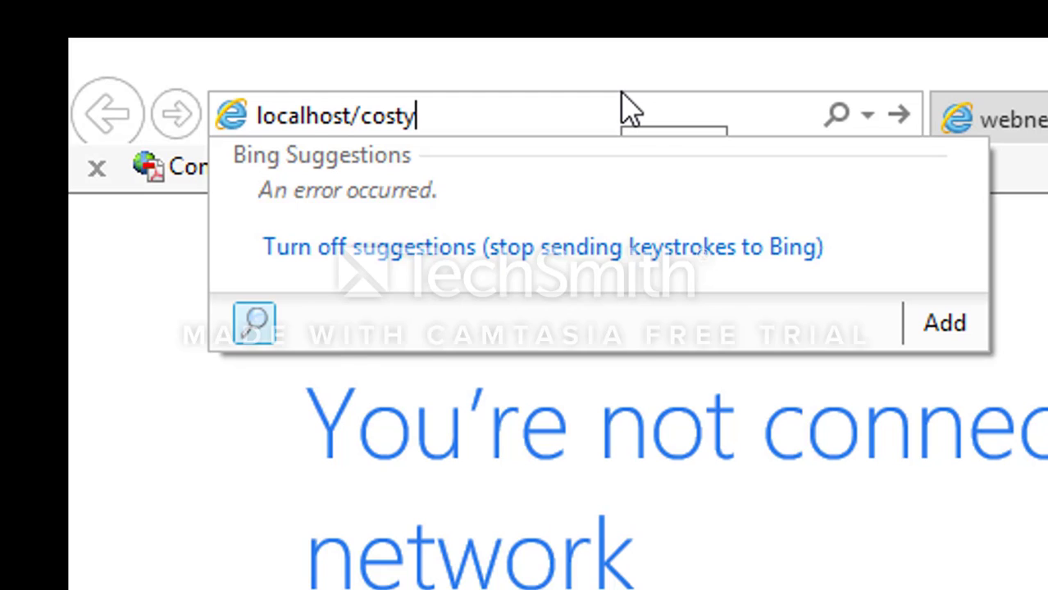
key(Return)
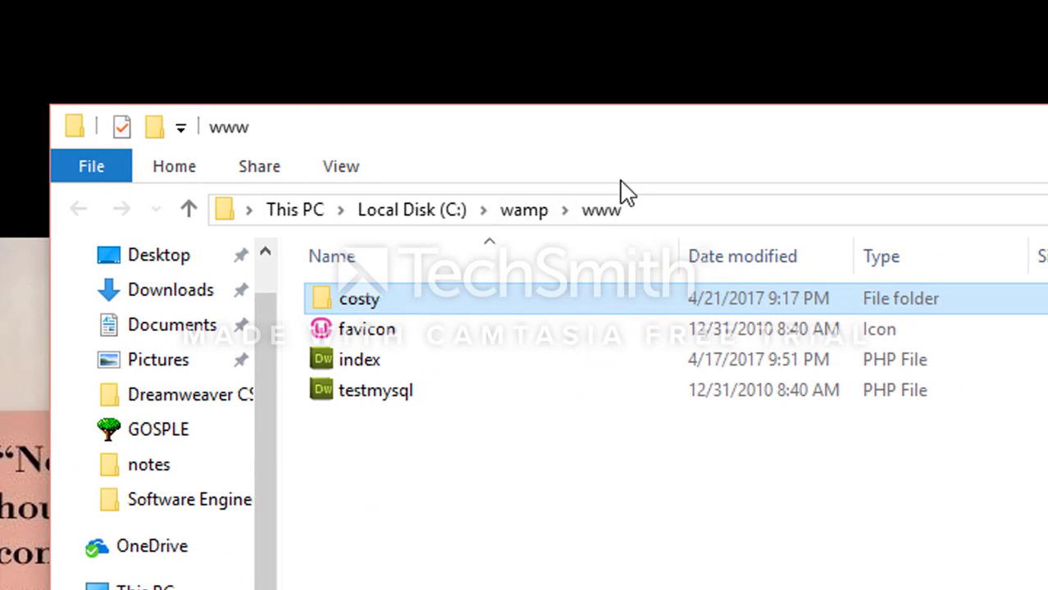
Refresh the desktop and move the www folder window to the middle of the screen
click(388, 301)
click(482, 298)
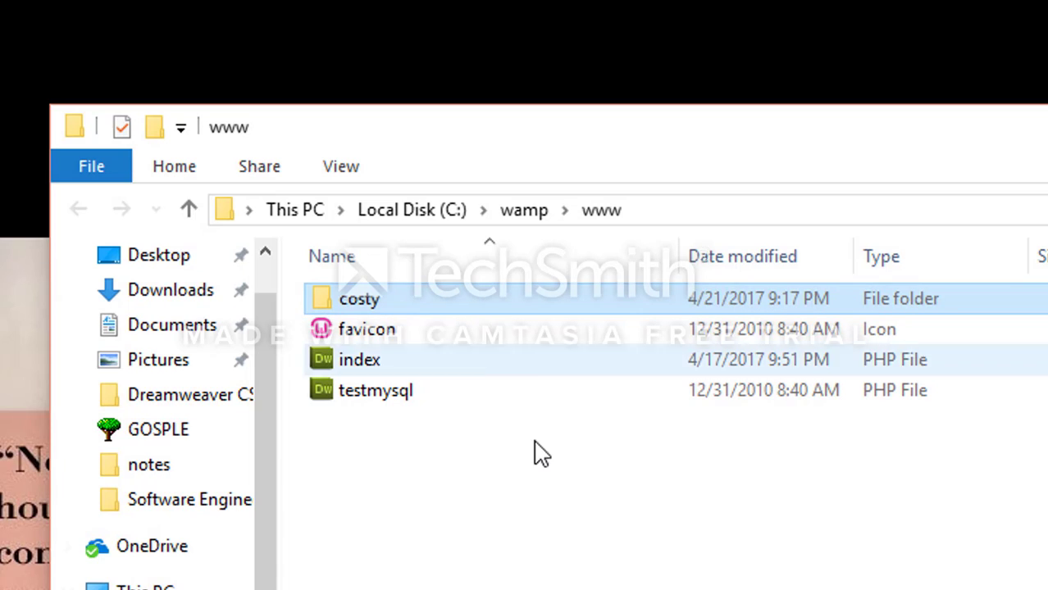
right_click(220, 75)
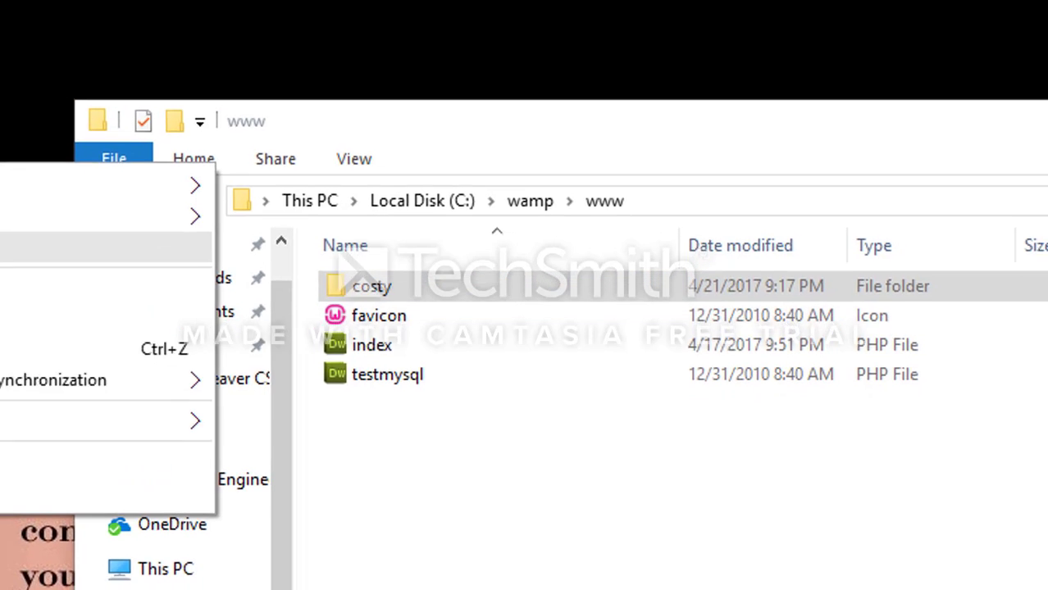
click(265, 122)
right_click(259, 79)
click(305, 132)
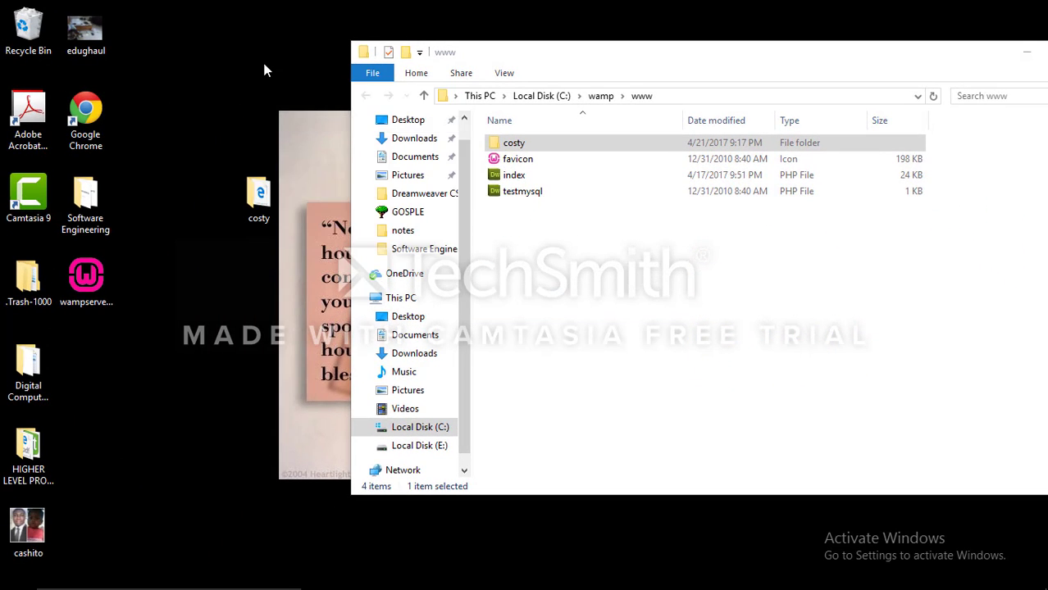
right_click(263, 64)
drag(674, 57, 517, 65)
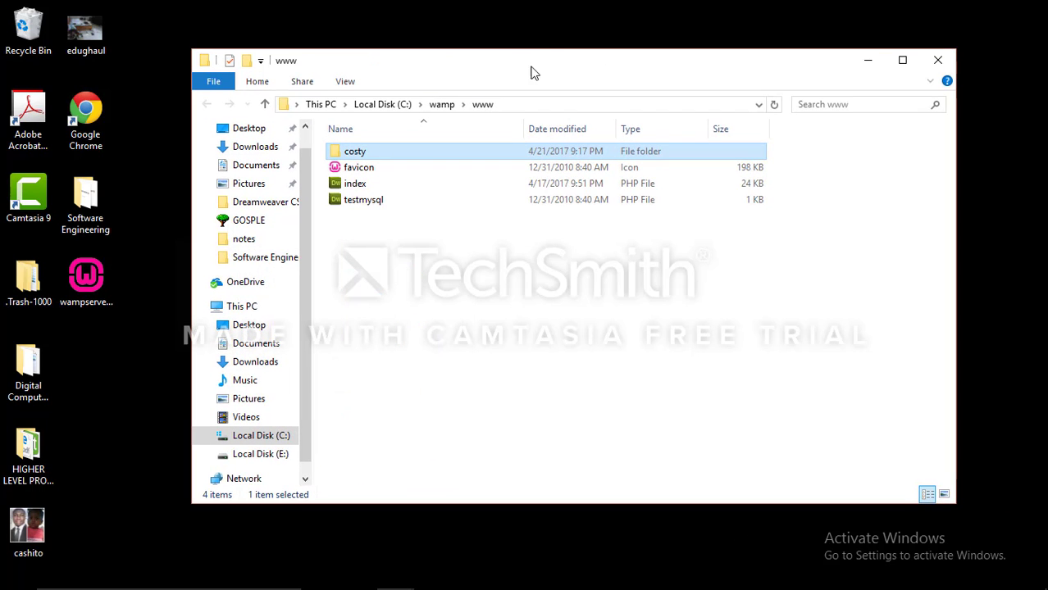
right_click(554, 17)
click(597, 62)
right_click(532, 18)
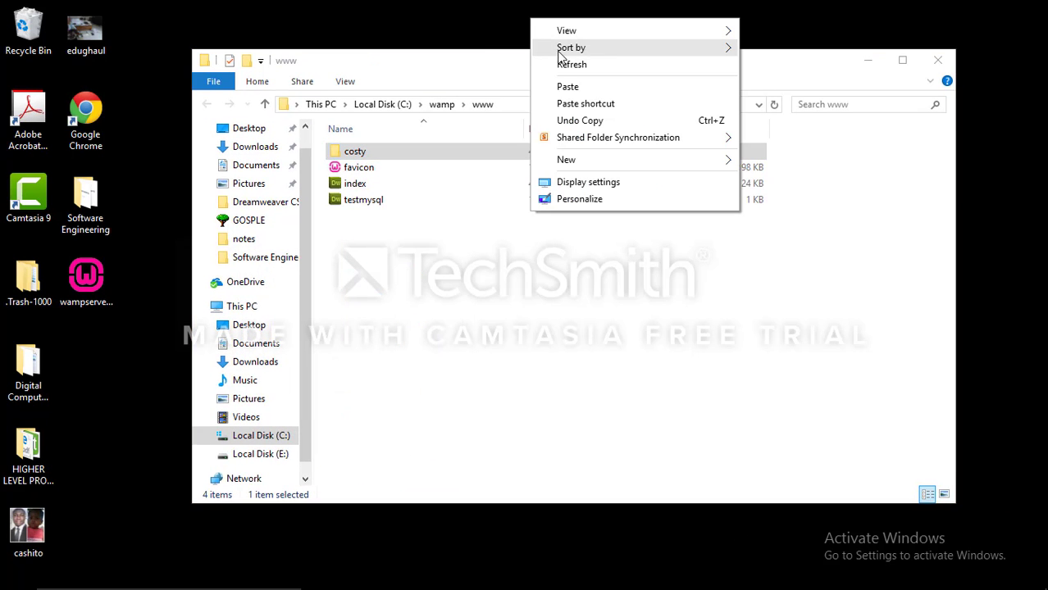
click(567, 64)
right_click(553, 4)
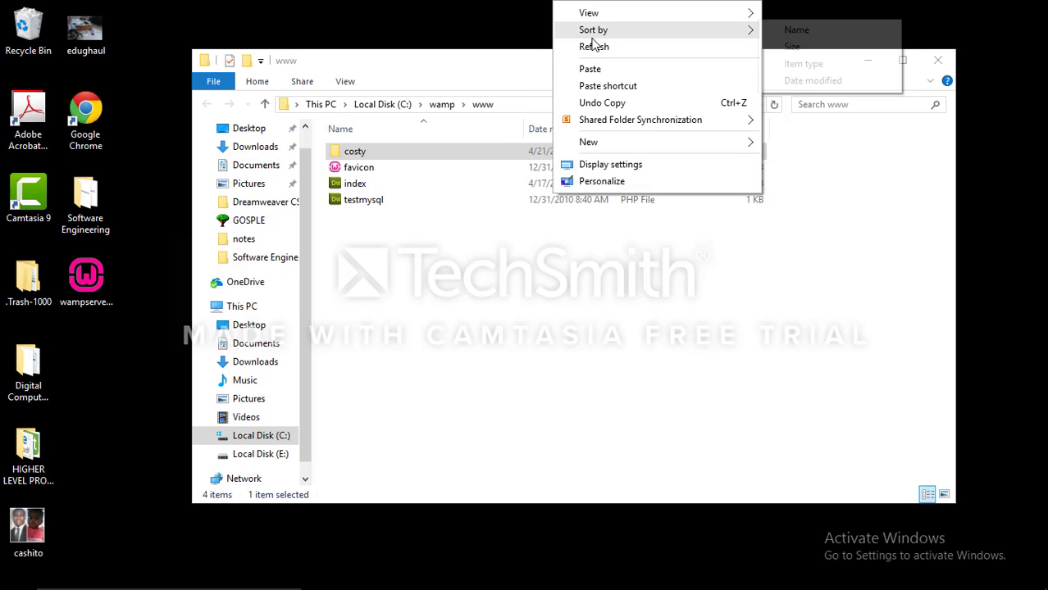
click(594, 45)
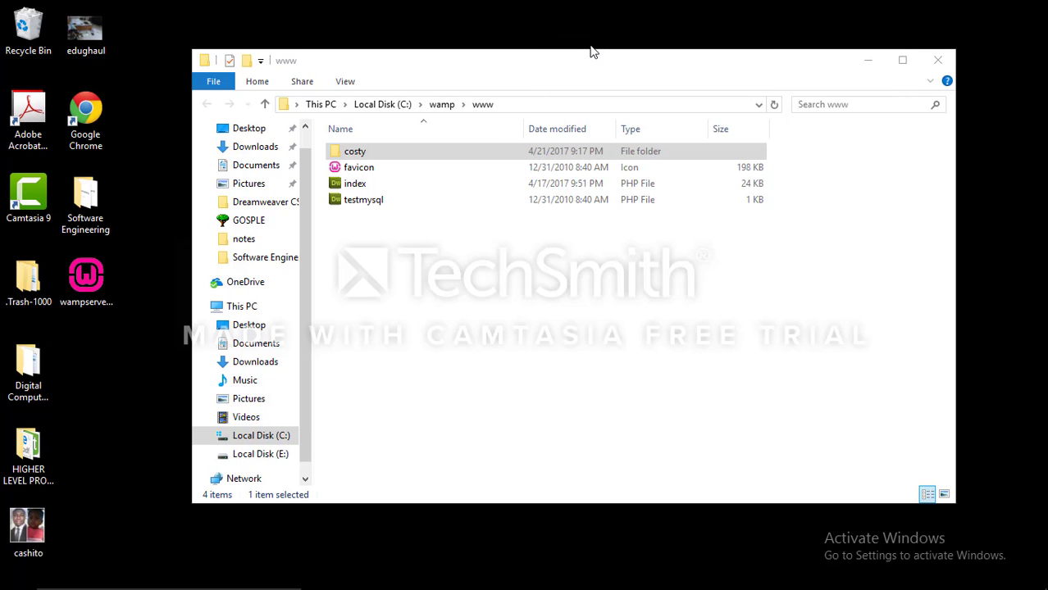
right_click(607, 21)
click(647, 62)
right_click(607, 27)
click(637, 77)
right_click(529, 53)
click(557, 89)
right_click(498, 42)
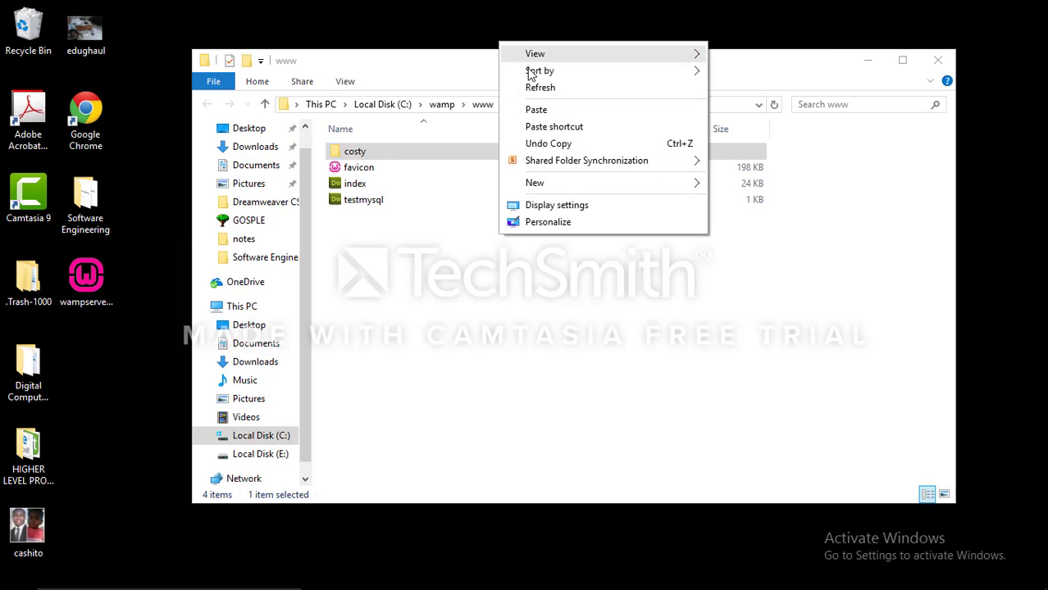
click(548, 89)
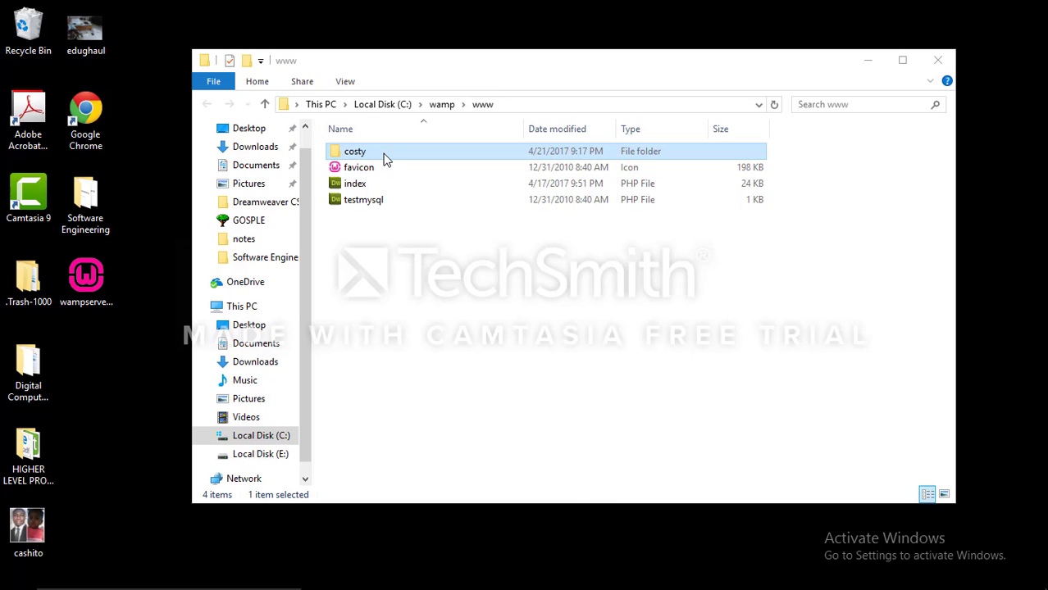
right_click(365, 260)
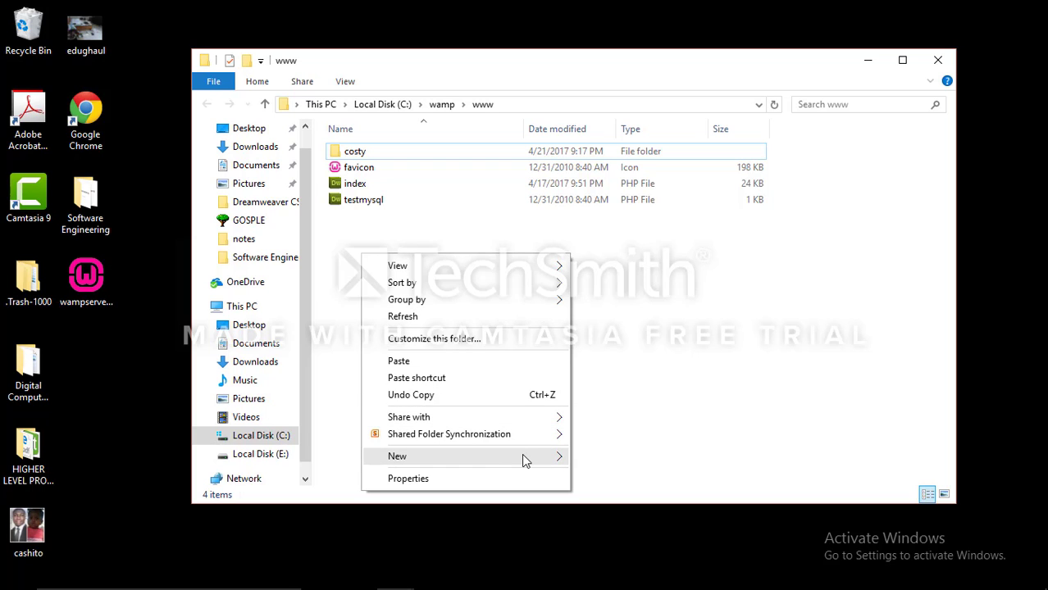
mouse_move(525, 456)
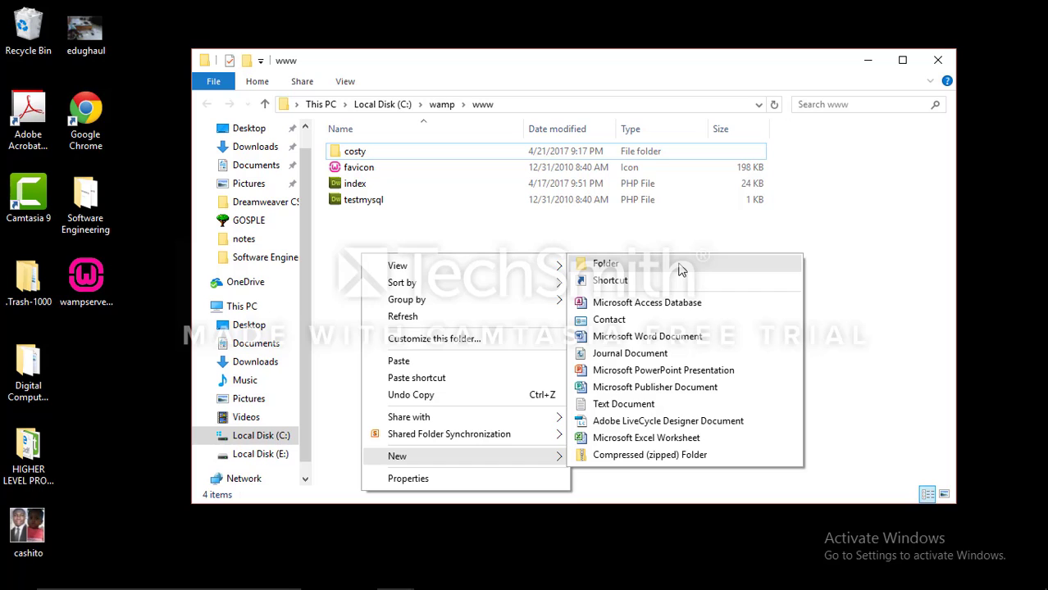
click(831, 238)
right_click(593, 17)
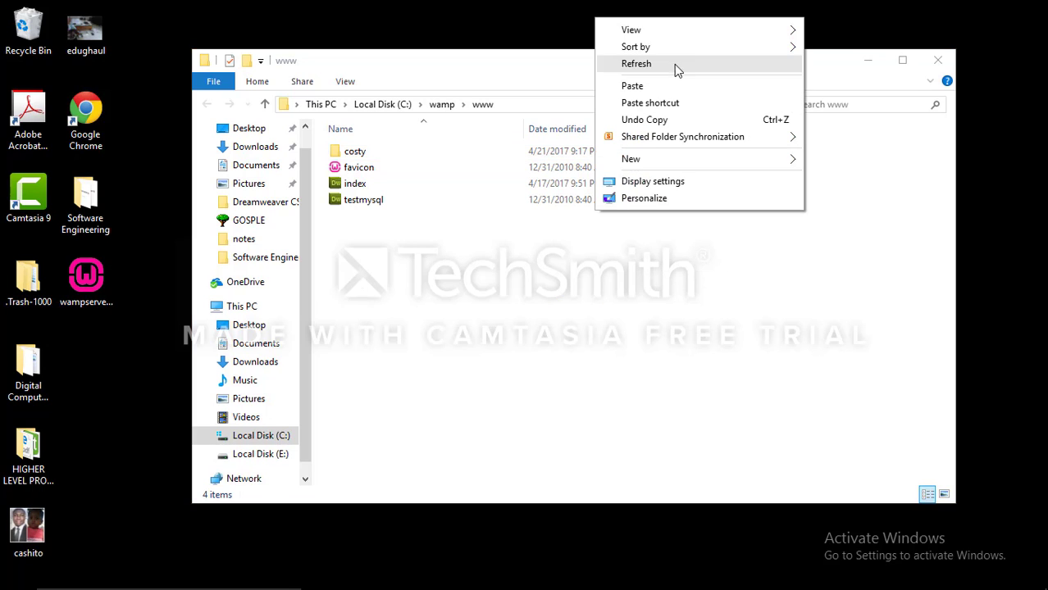
click(676, 68)
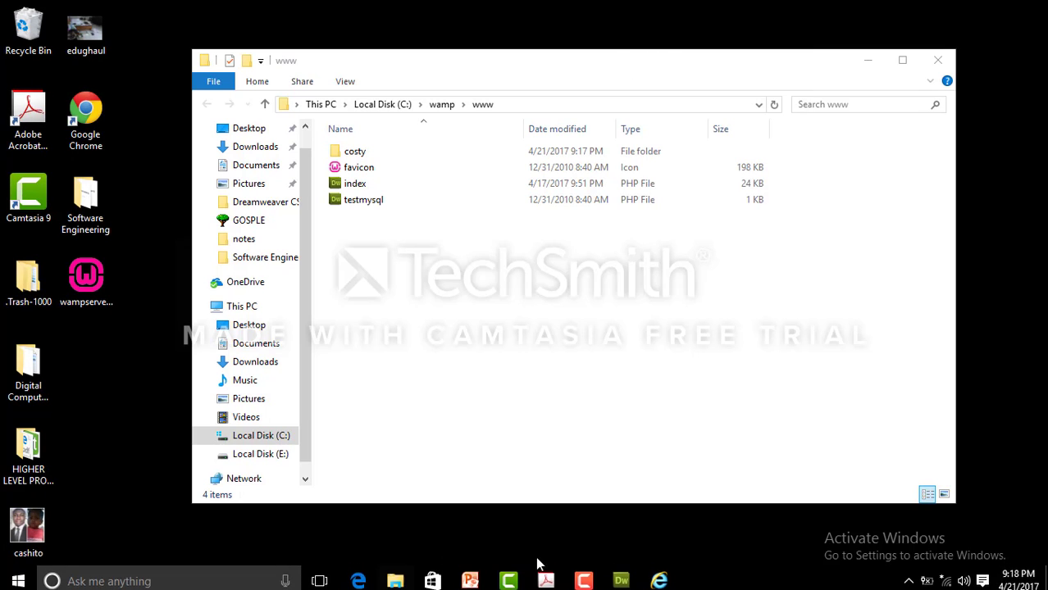
Switch to Dreamweaver and close the Find and Replace dialog and the layout.css document
click(620, 579)
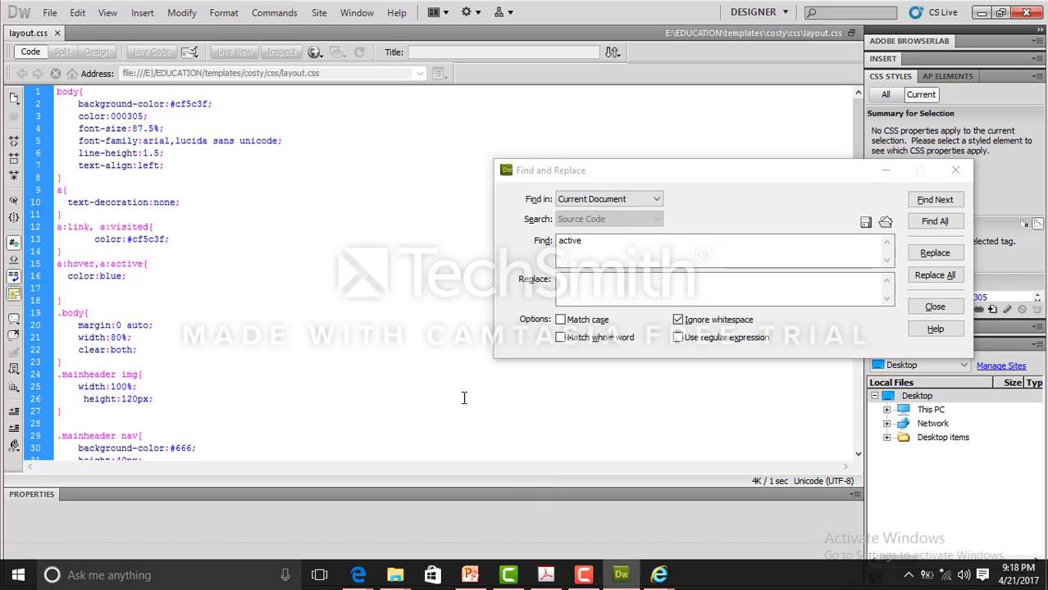
click(952, 169)
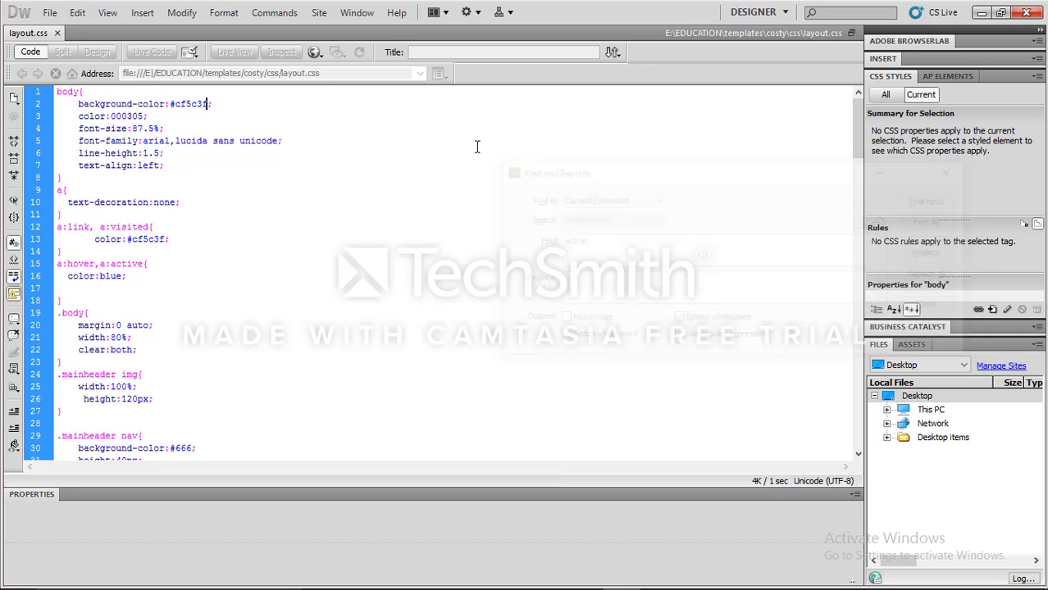
click(56, 34)
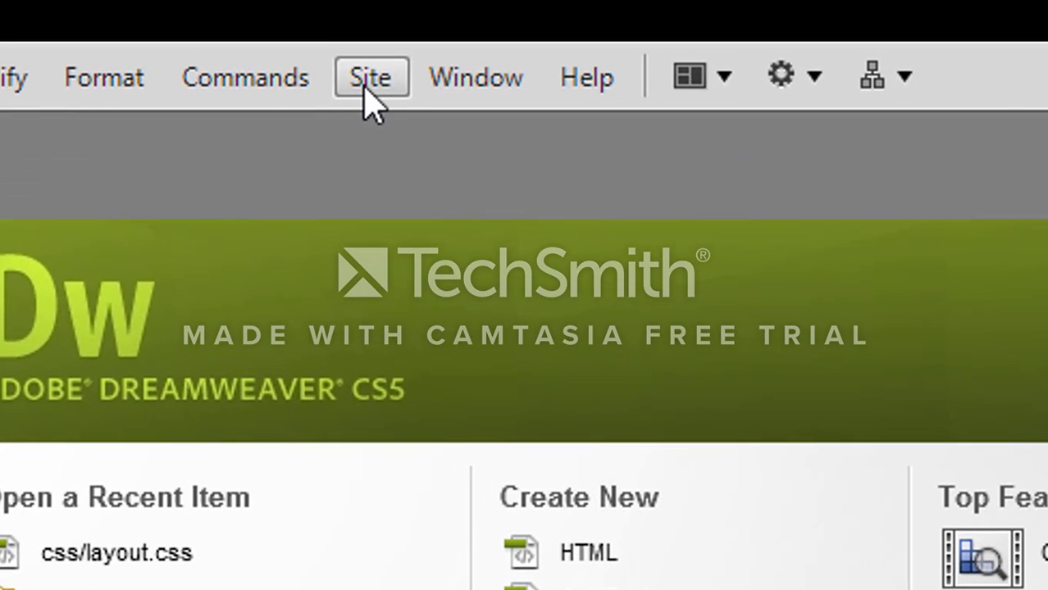
Start a new site definition and set the site name to costy
click(366, 82)
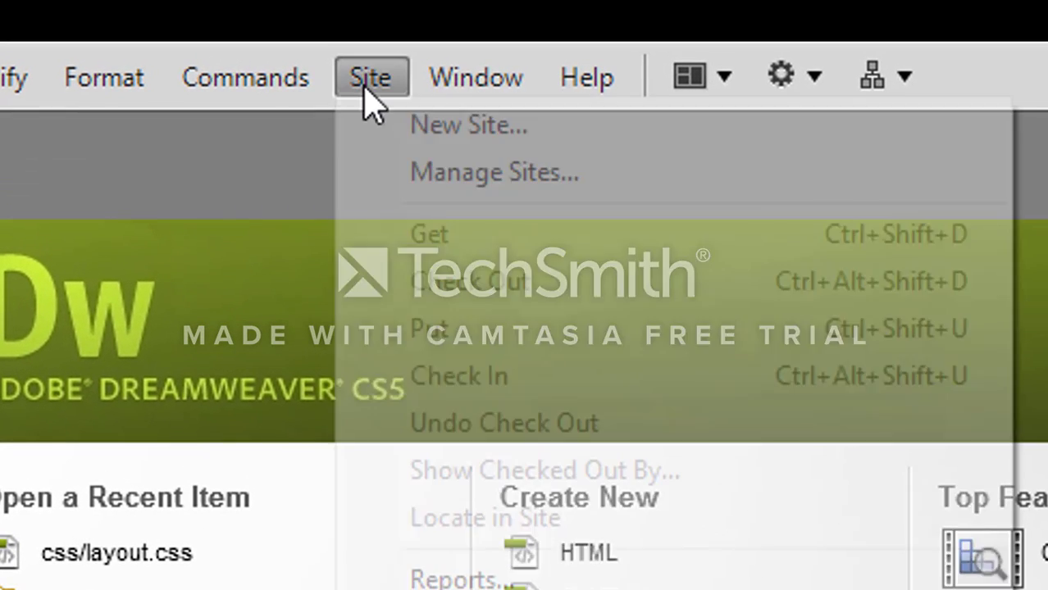
mouse_move(499, 99)
mouse_move(362, 94)
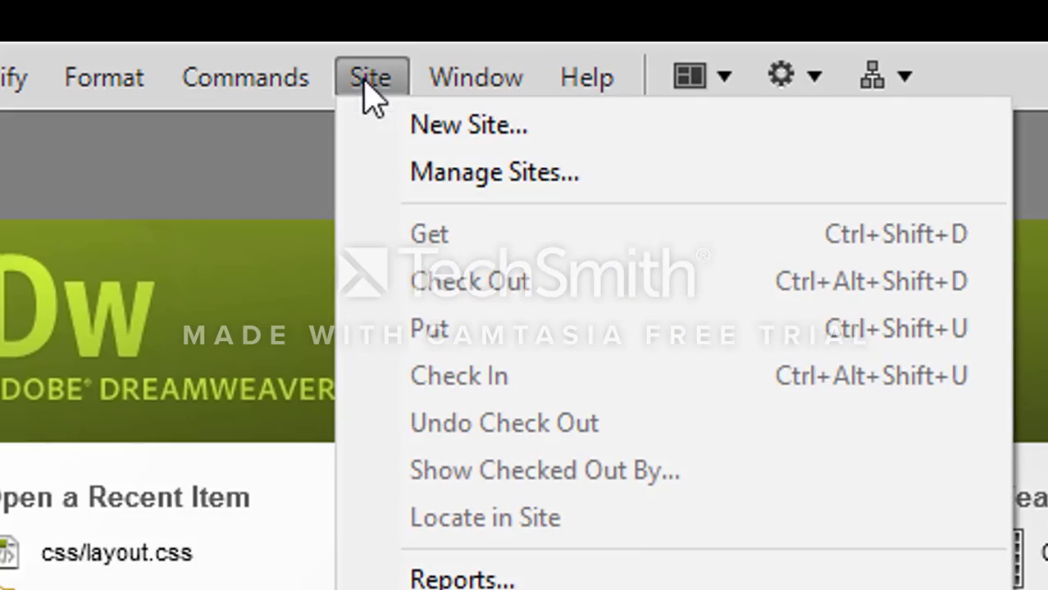
click(400, 123)
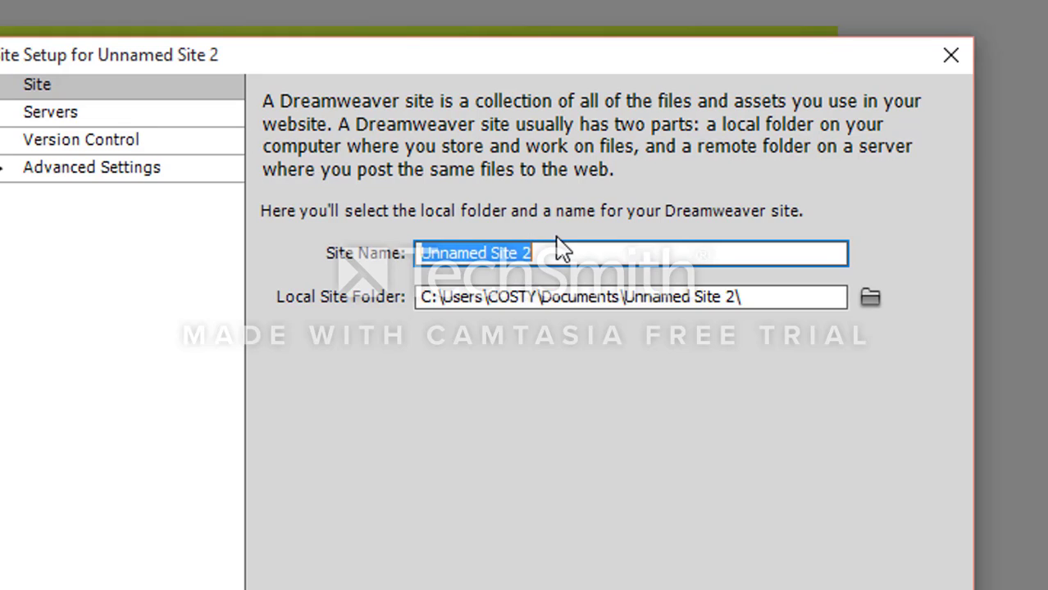
text(costy)
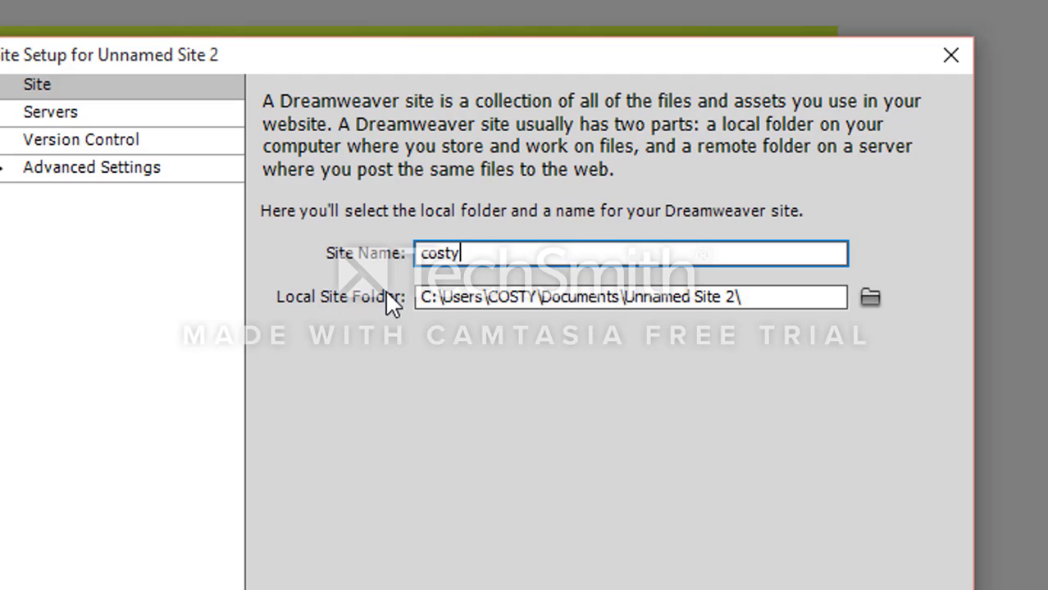
Set the local site folder to the costy folder at C:\wamp\www\costy\
click(869, 294)
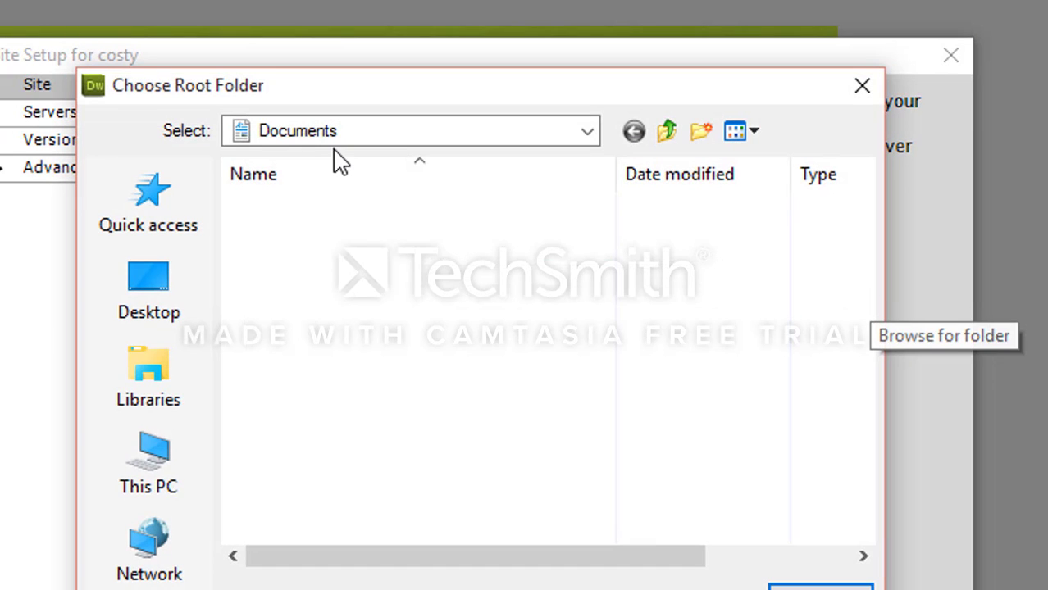
click(187, 453)
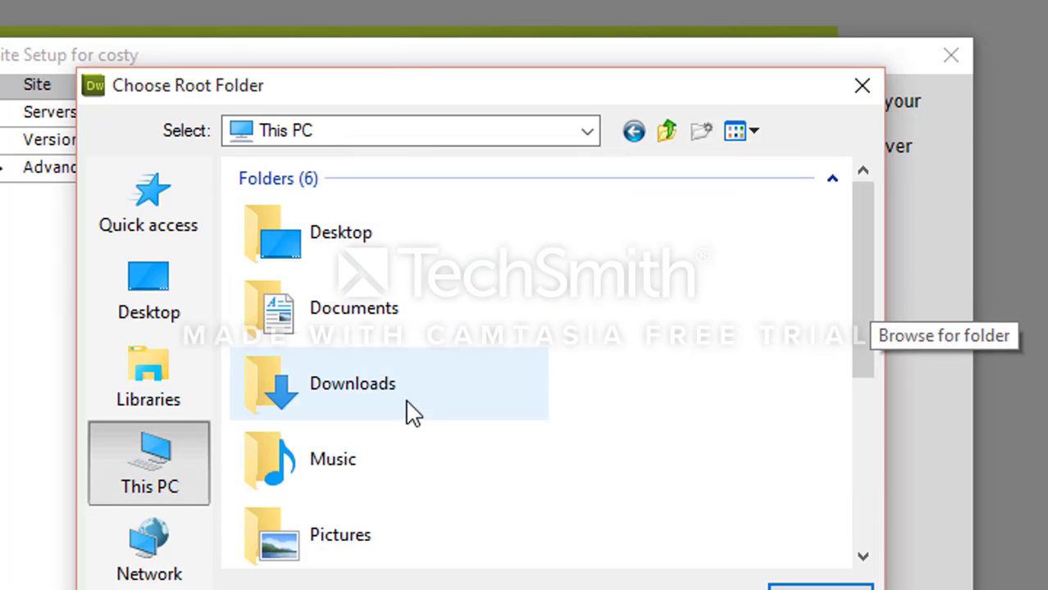
scroll(615, 403, down, 4)
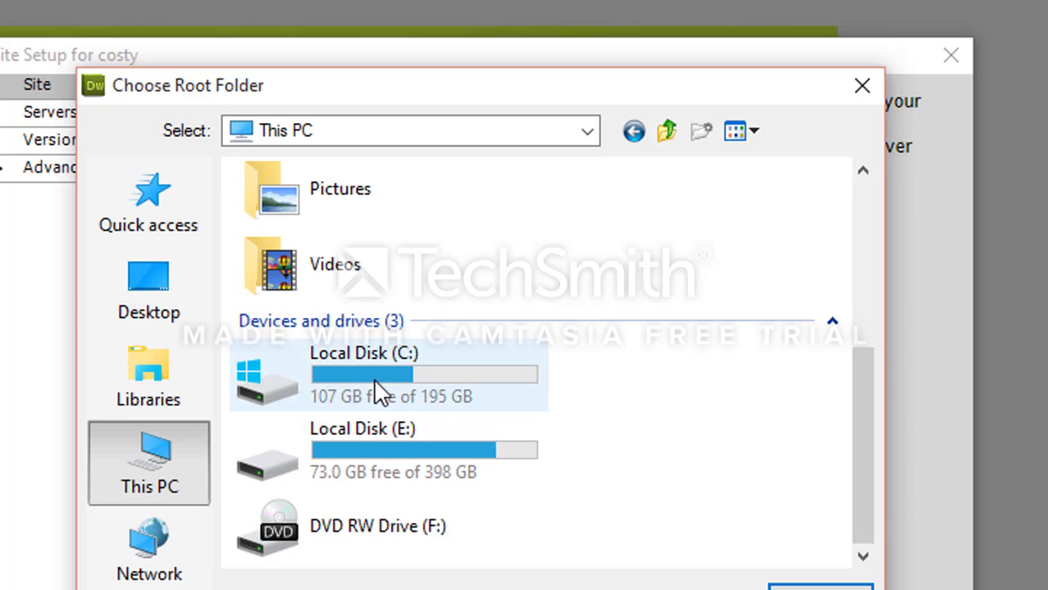
double_click(394, 366)
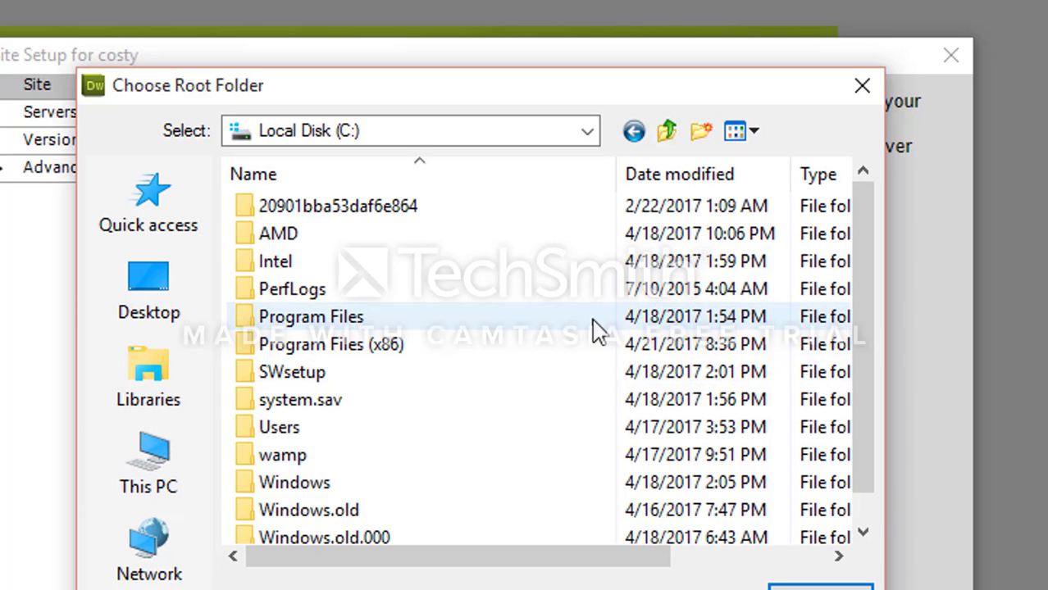
double_click(293, 458)
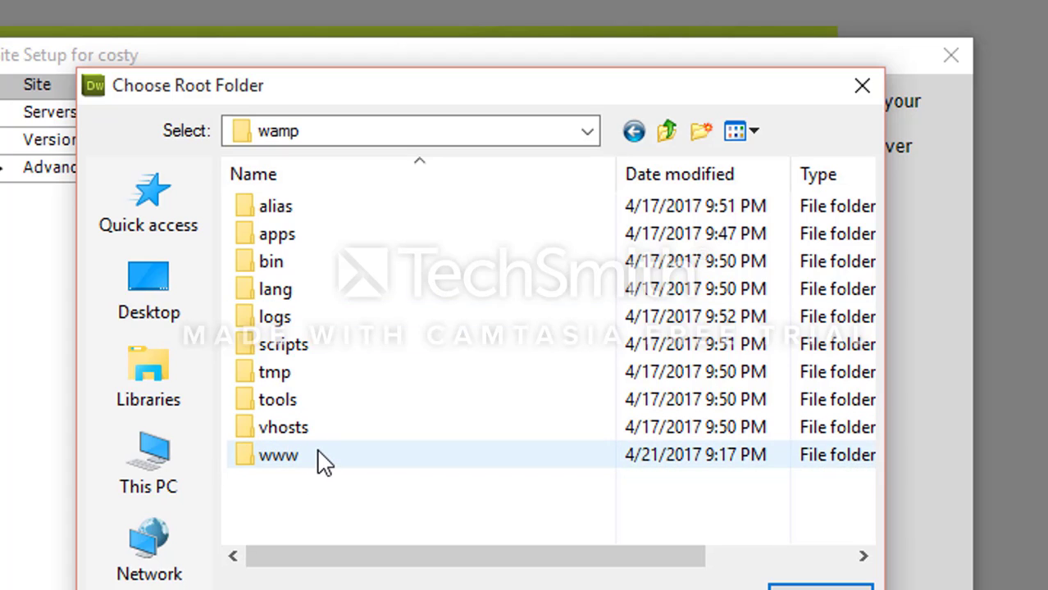
double_click(323, 459)
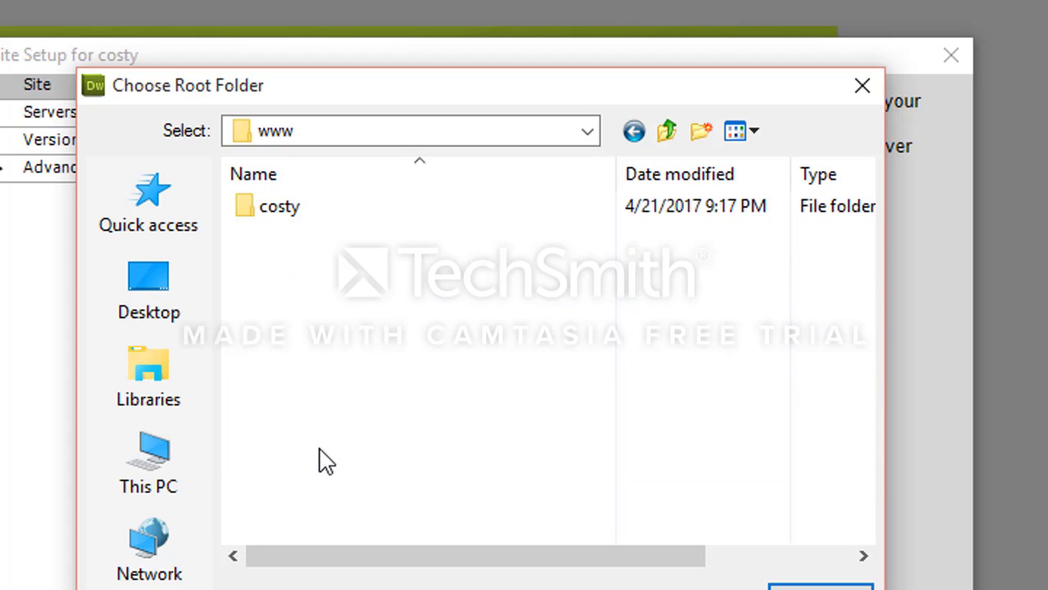
click(323, 215)
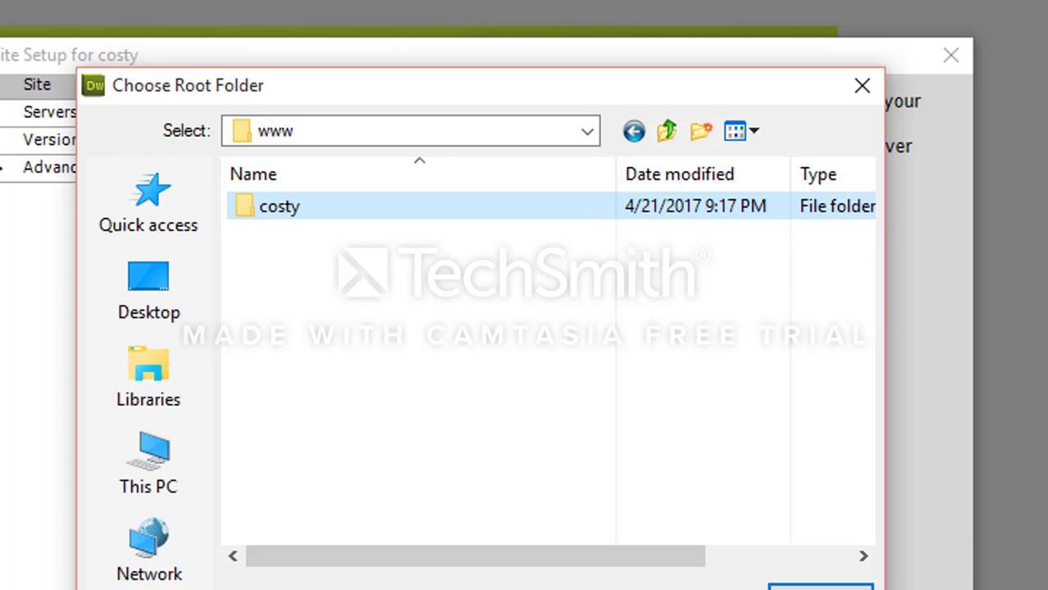
click(843, 589)
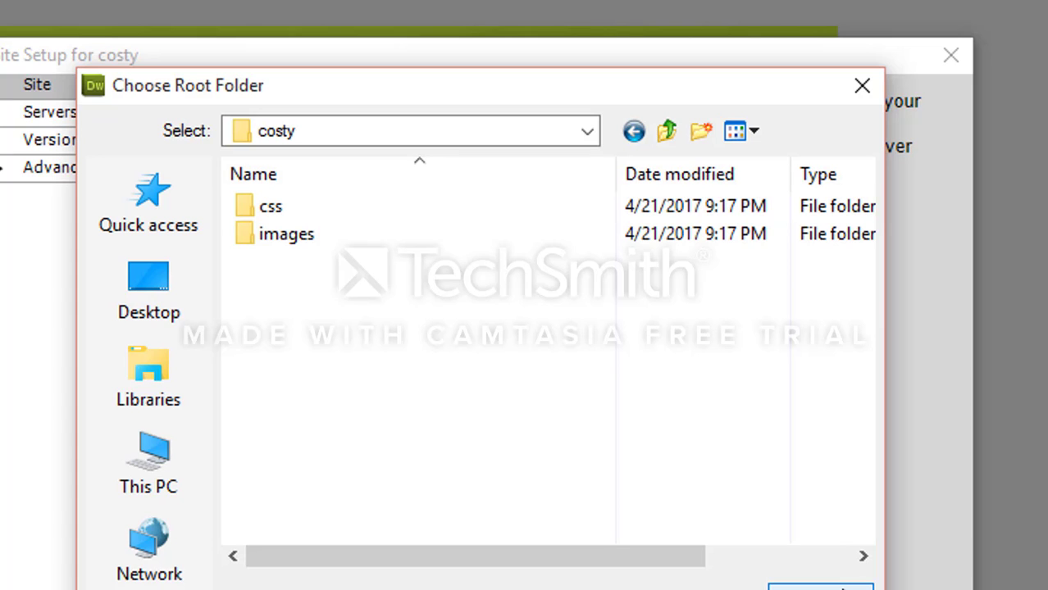
click(837, 589)
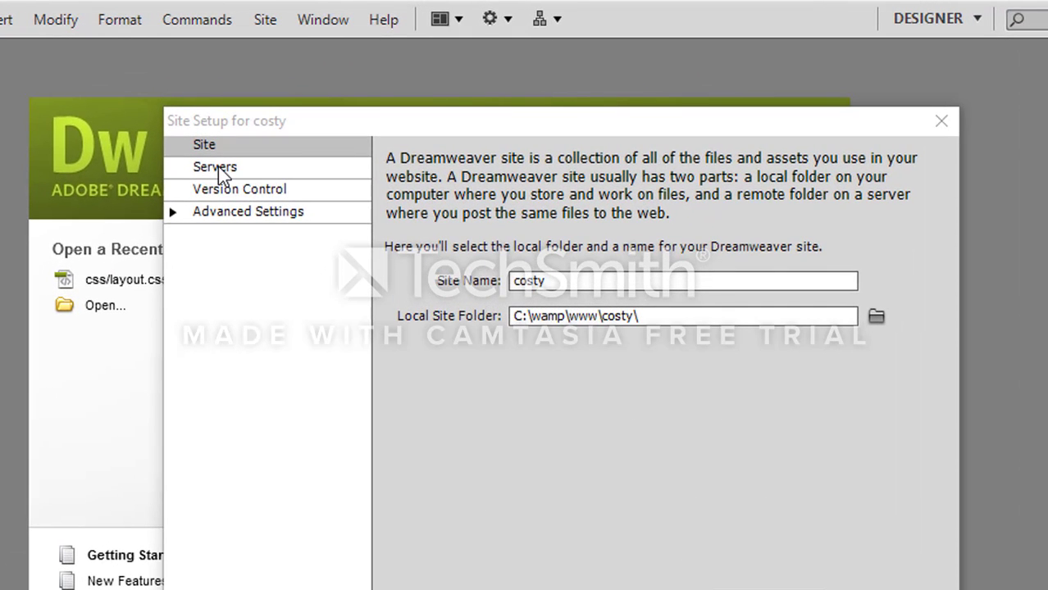
Add a server to the costy site, name it localhost and set its connection to Local/Network
click(226, 170)
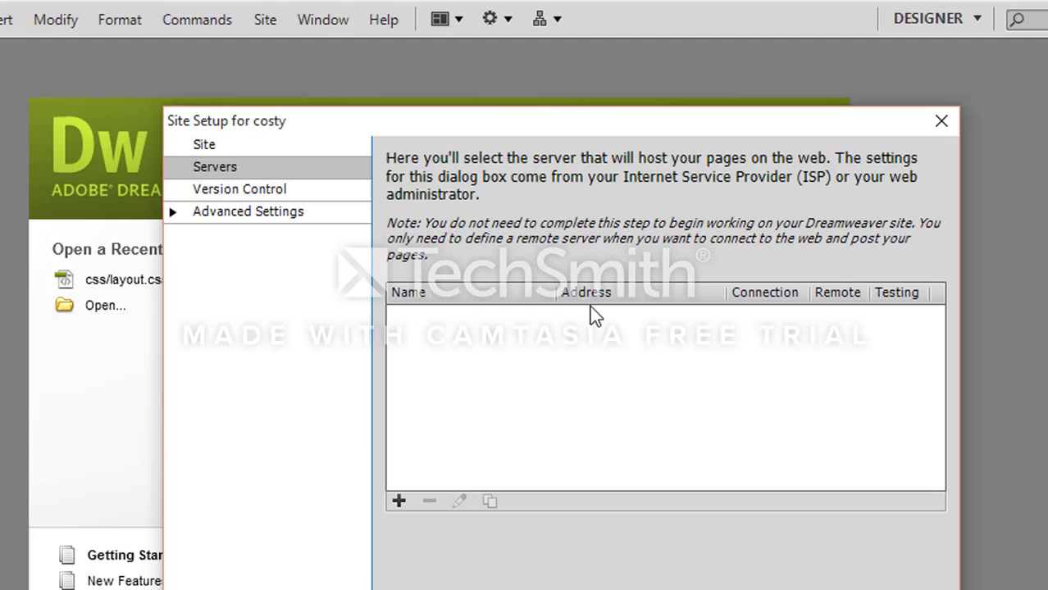
click(402, 504)
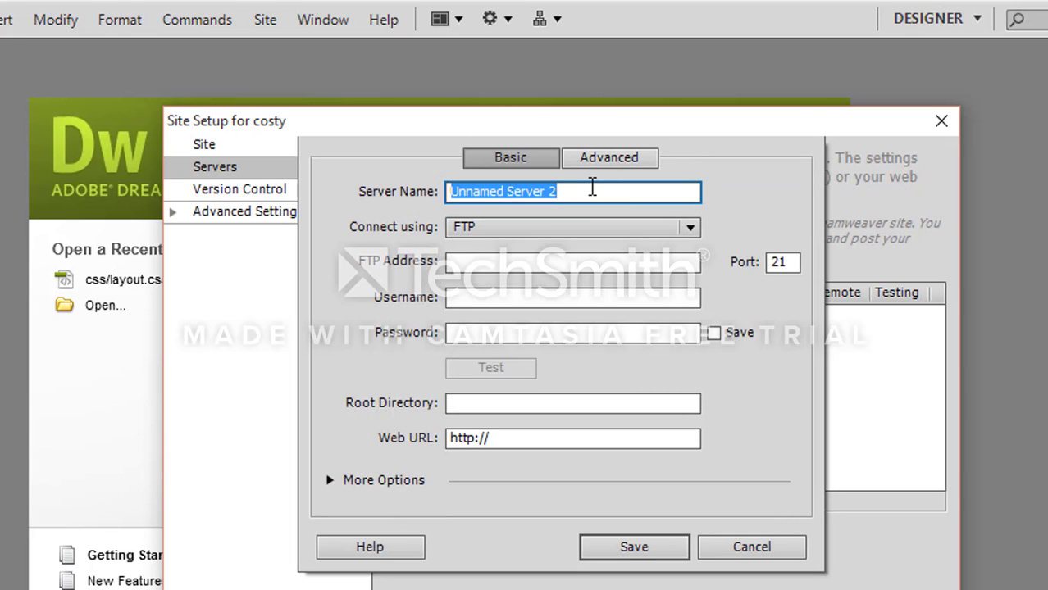
key(BackSpace)
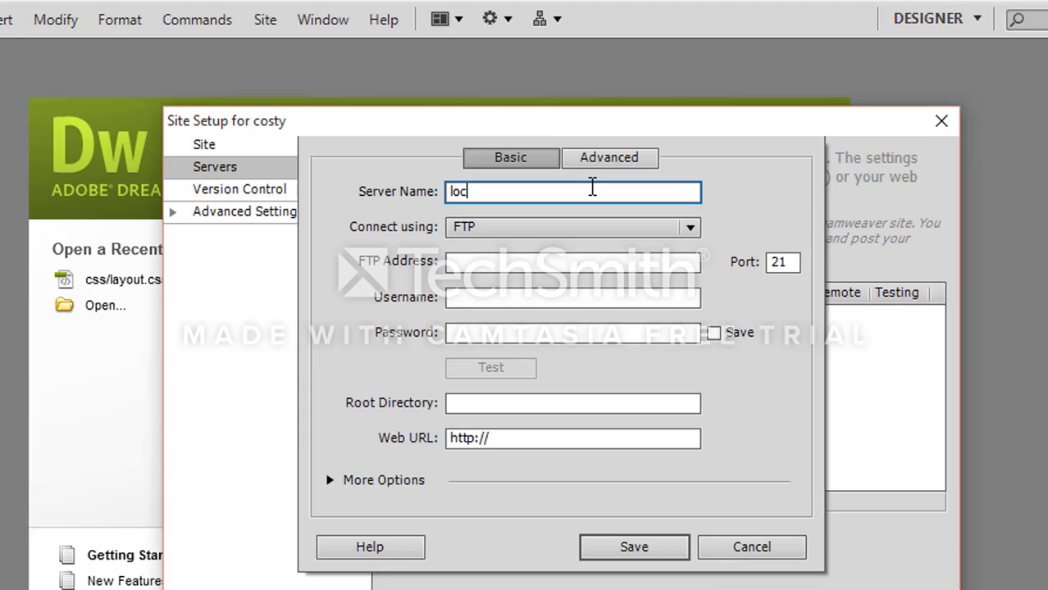
text(localhost)
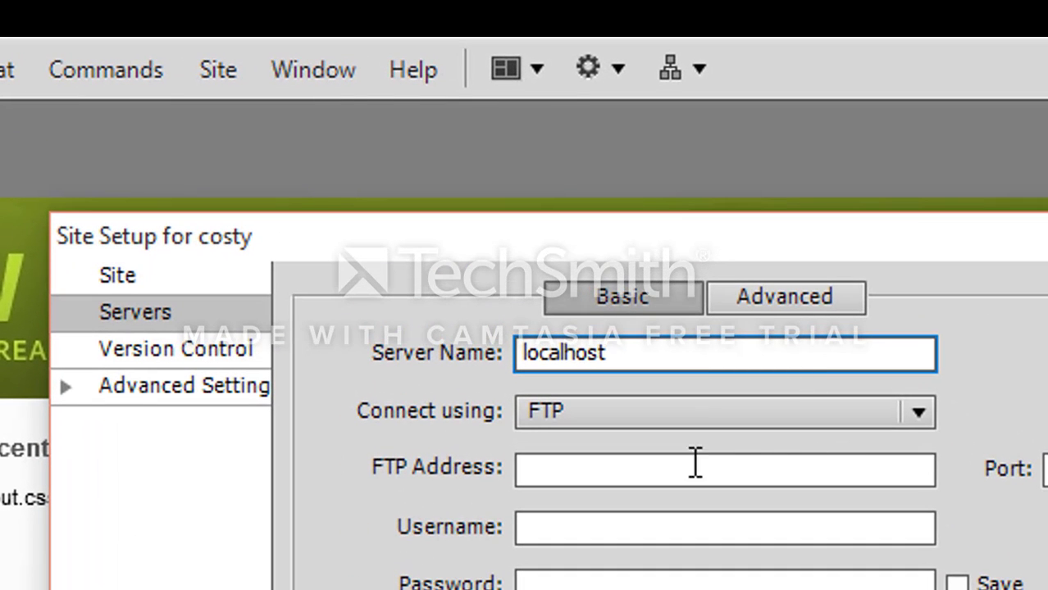
click(722, 414)
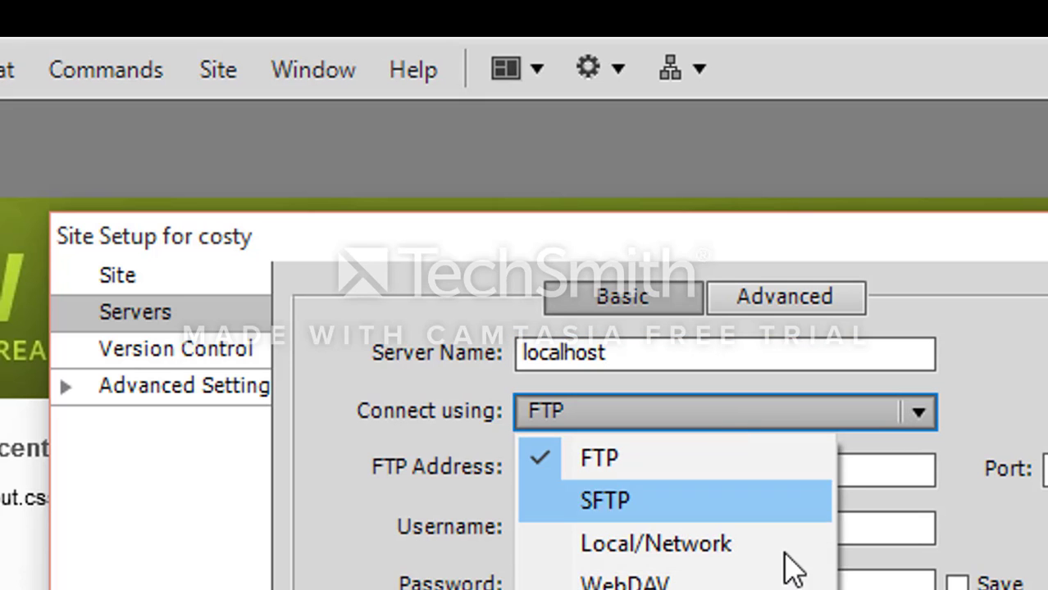
click(765, 542)
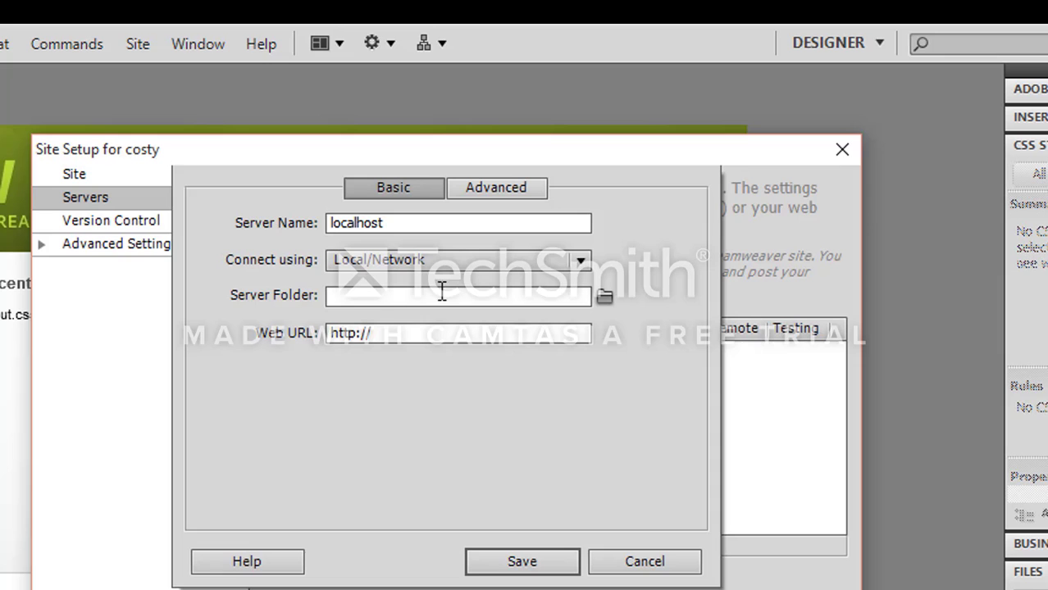
Set the localhost server's folder to C:\wamp\www\costy
click(364, 295)
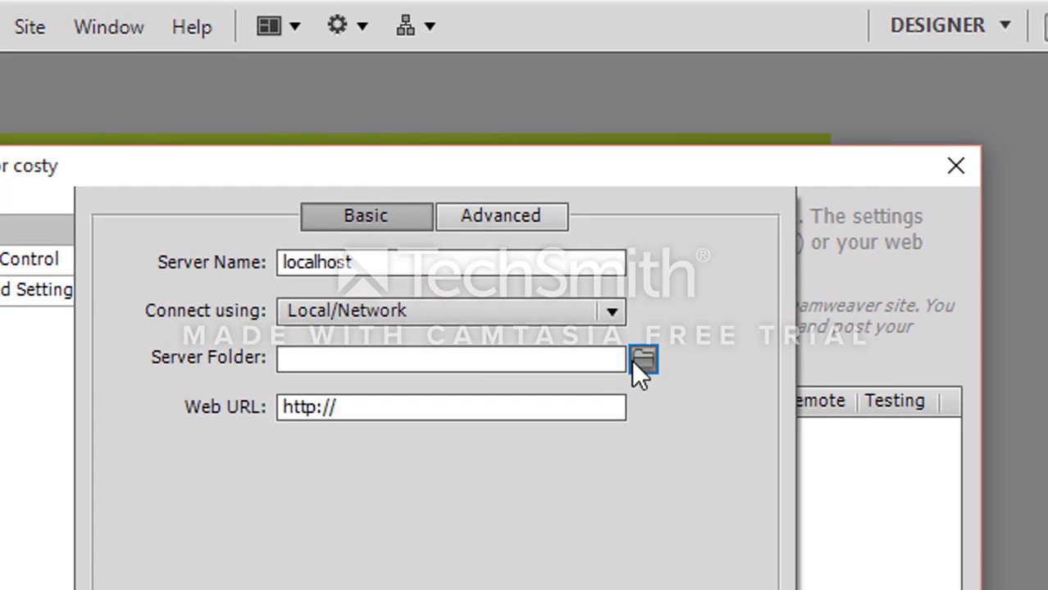
click(605, 296)
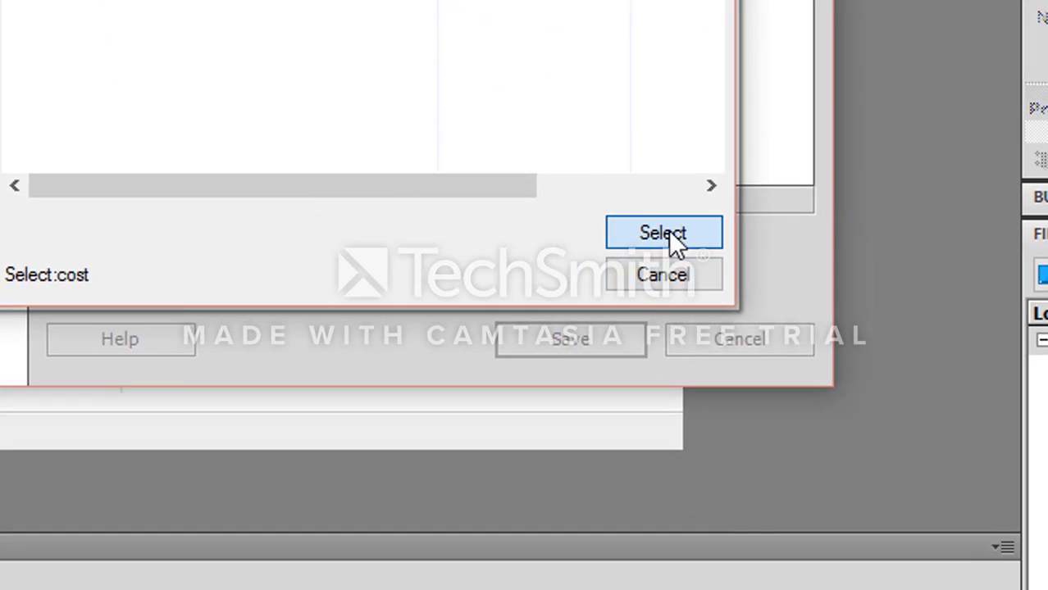
click(666, 234)
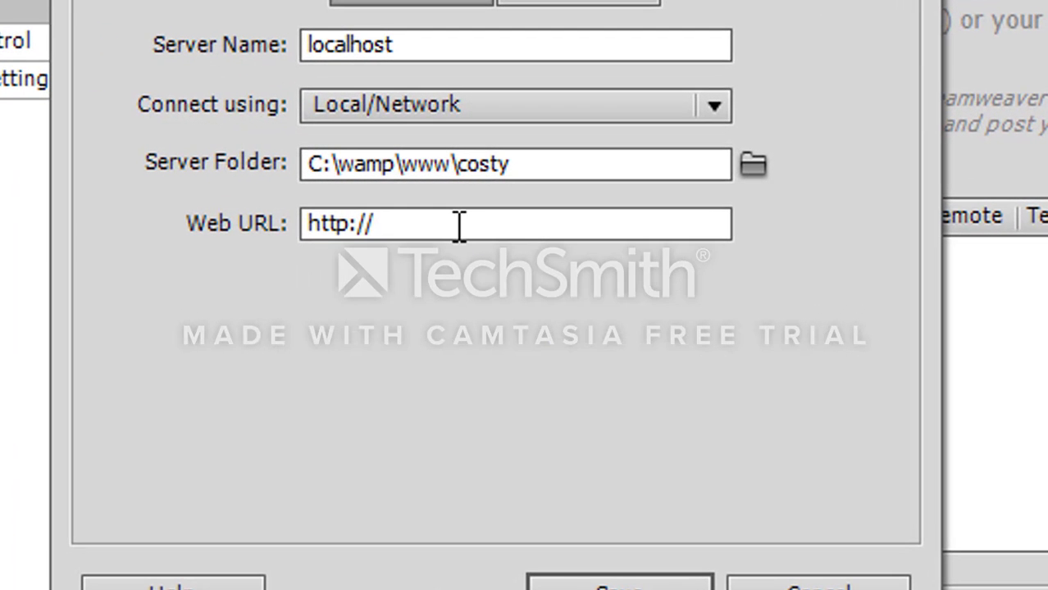
click(460, 227)
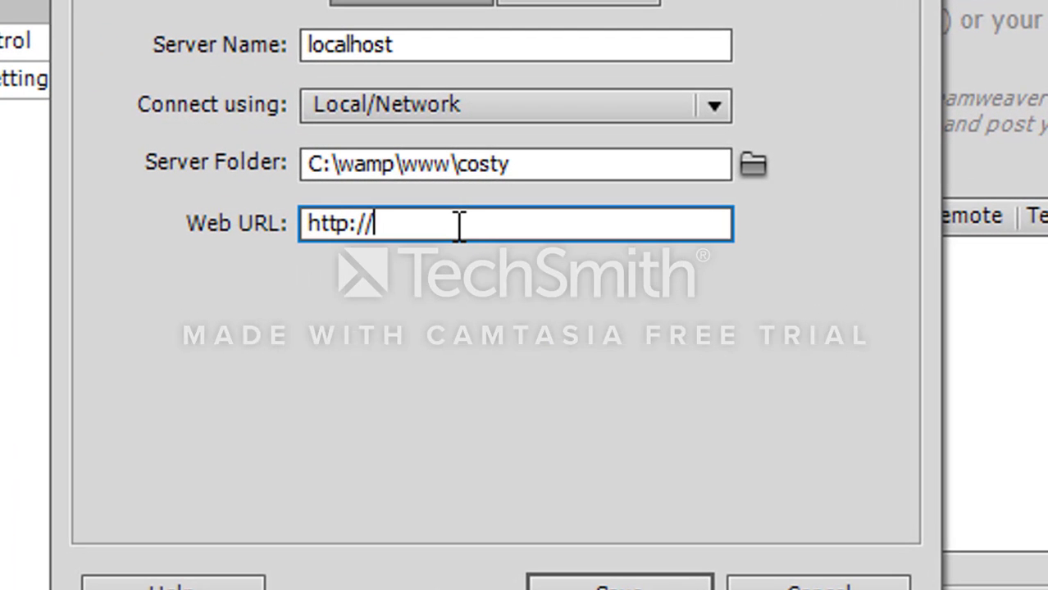
text(local)
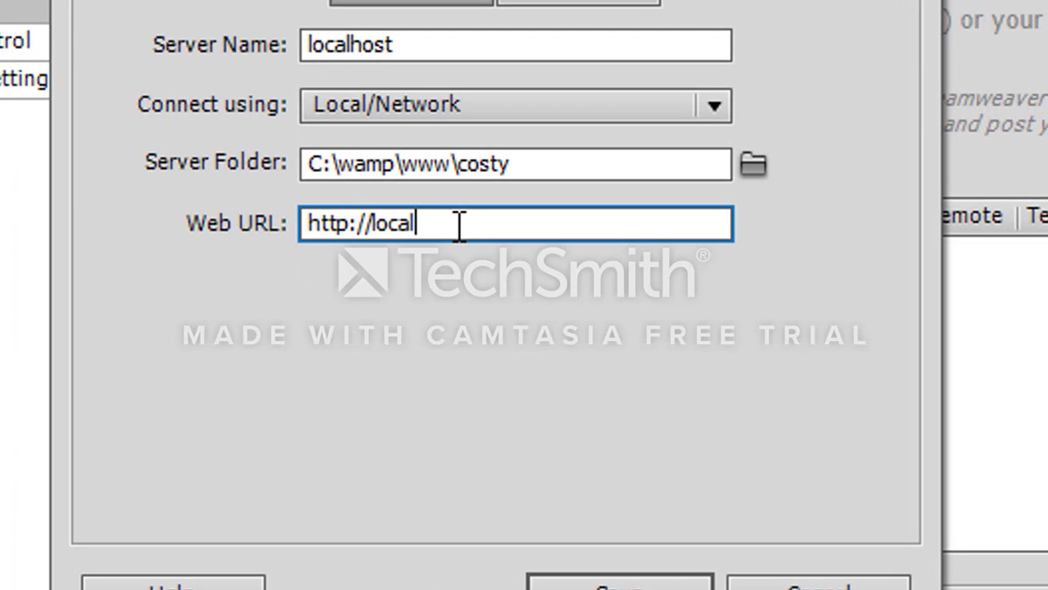
text(g)
key(BackSpace)
text(host/)
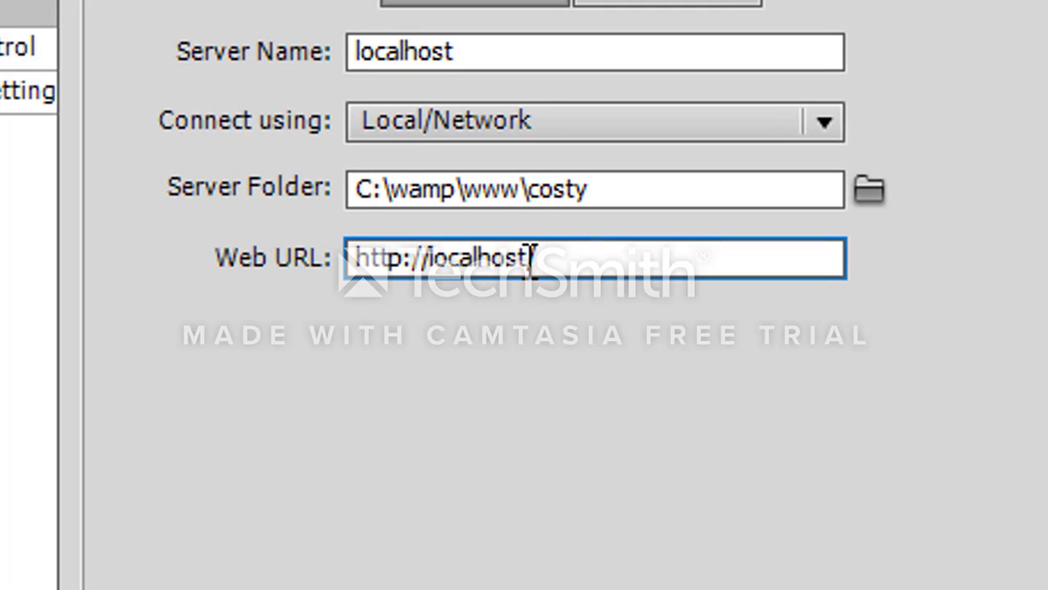
text(costy)
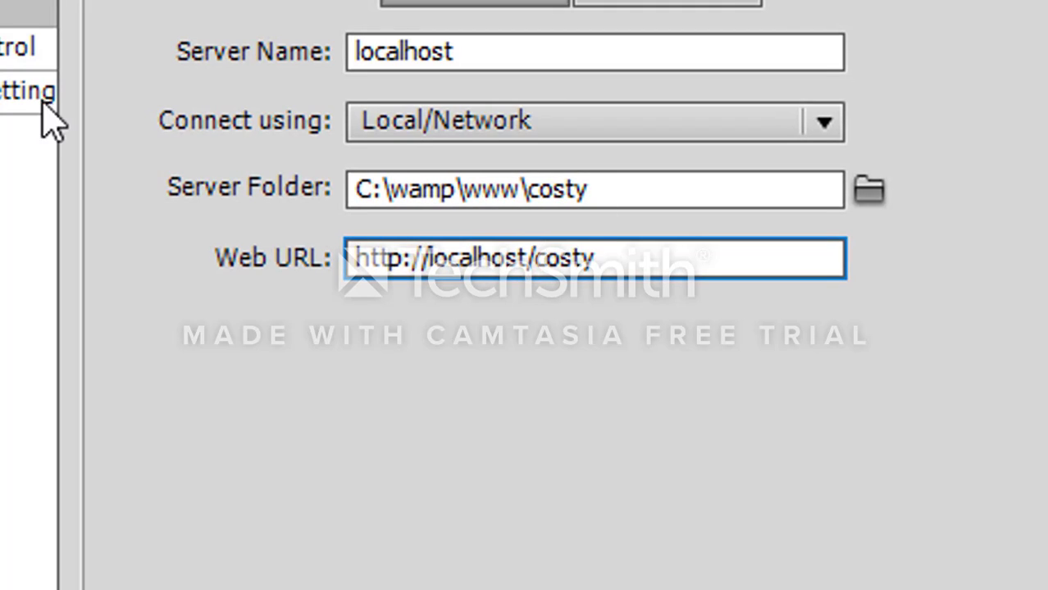
click(2, 51)
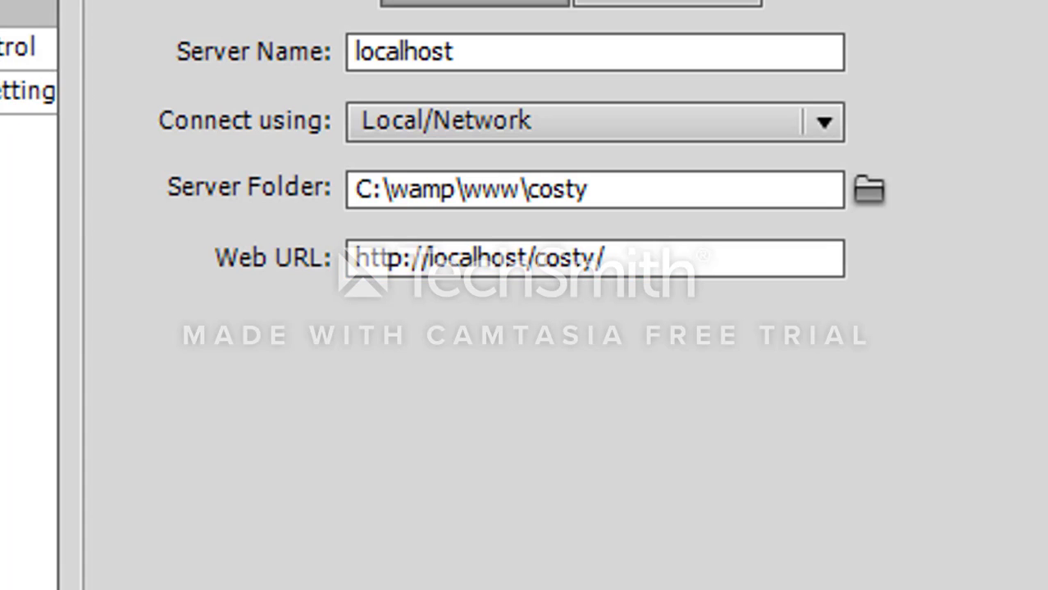
Save the localhost server, enable it for testing as well as remote use, and save the site setup
click(558, 521)
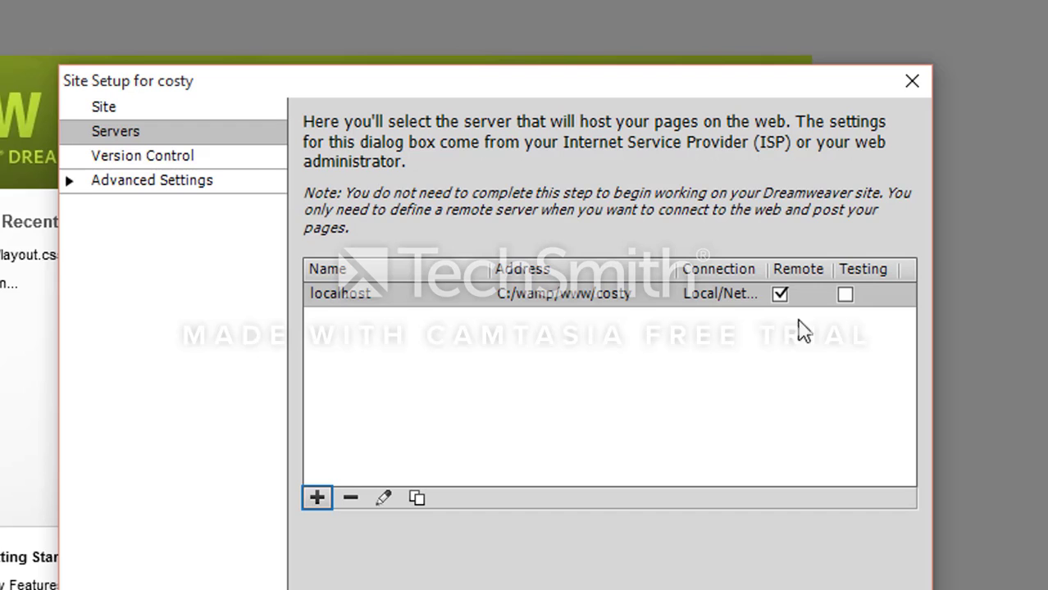
click(845, 295)
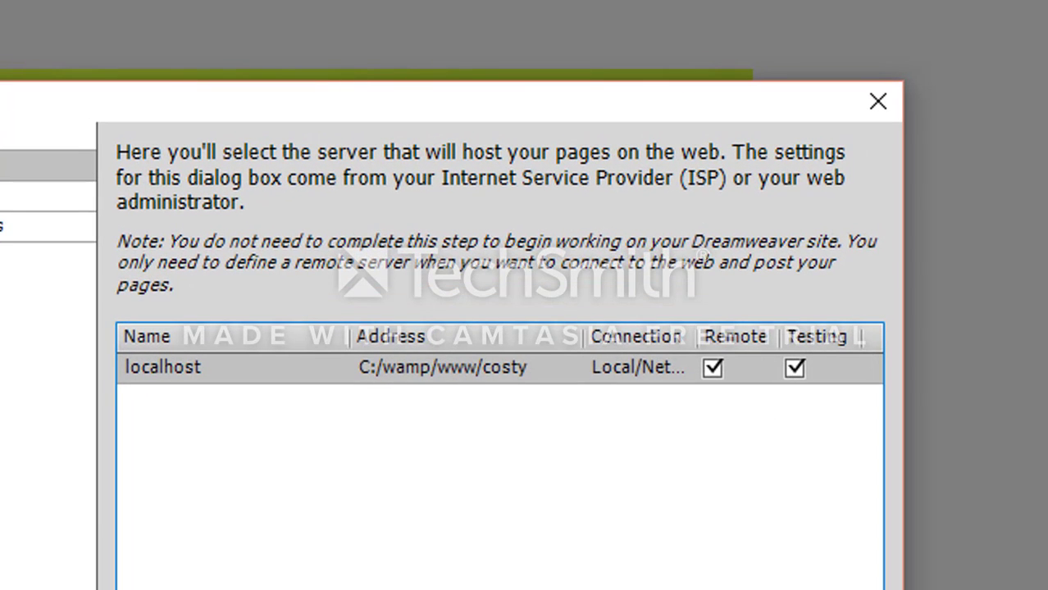
key(Return)
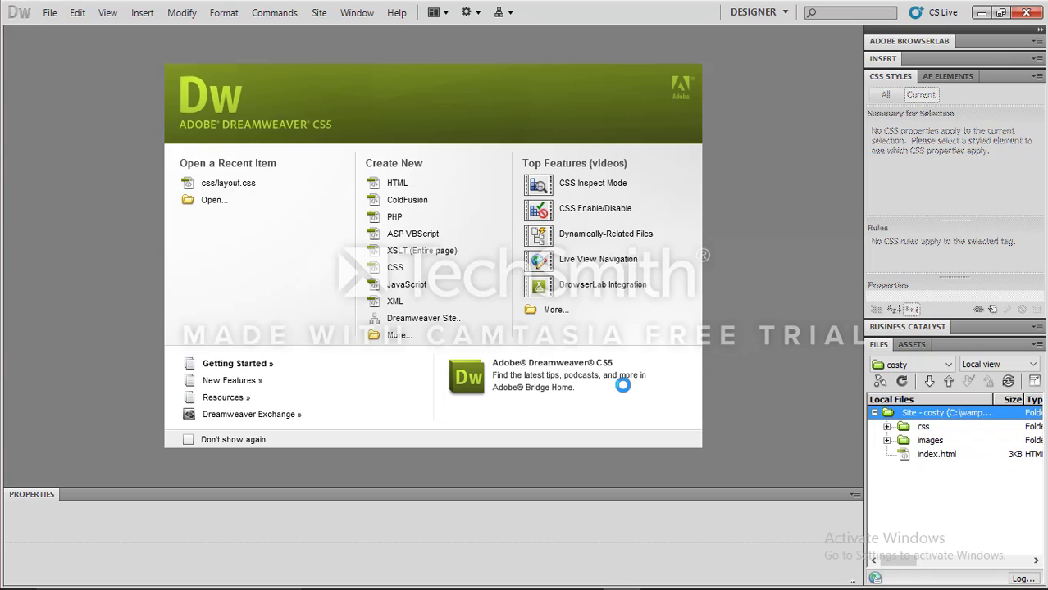
Open index.html from the costy site files and place the cursor in its navigation list code
double_click(935, 454)
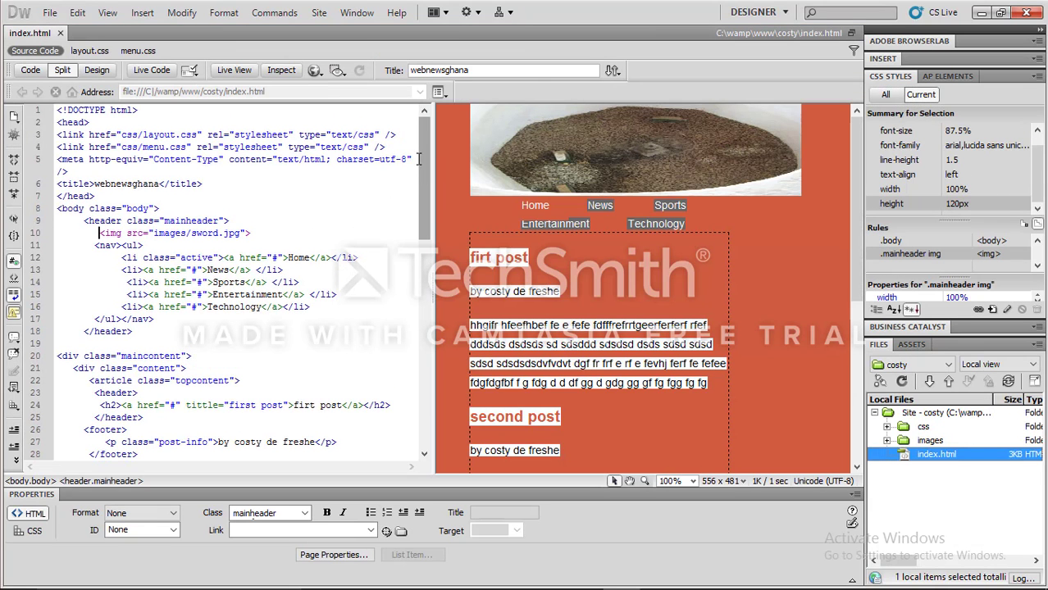
mouse_move(416, 167)
mouse_down()
mouse_move(423, 286)
mouse_move(426, 170)
mouse_up()
click(380, 246)
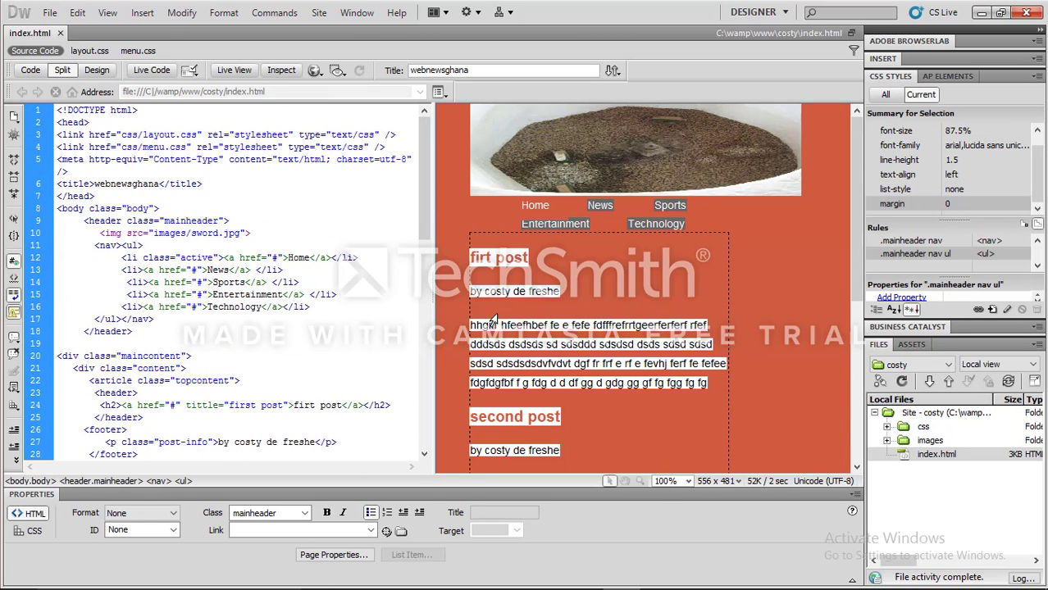
mouse_move(424, 190)
mouse_down()
mouse_move(442, 320)
mouse_move(423, 185)
mouse_up()
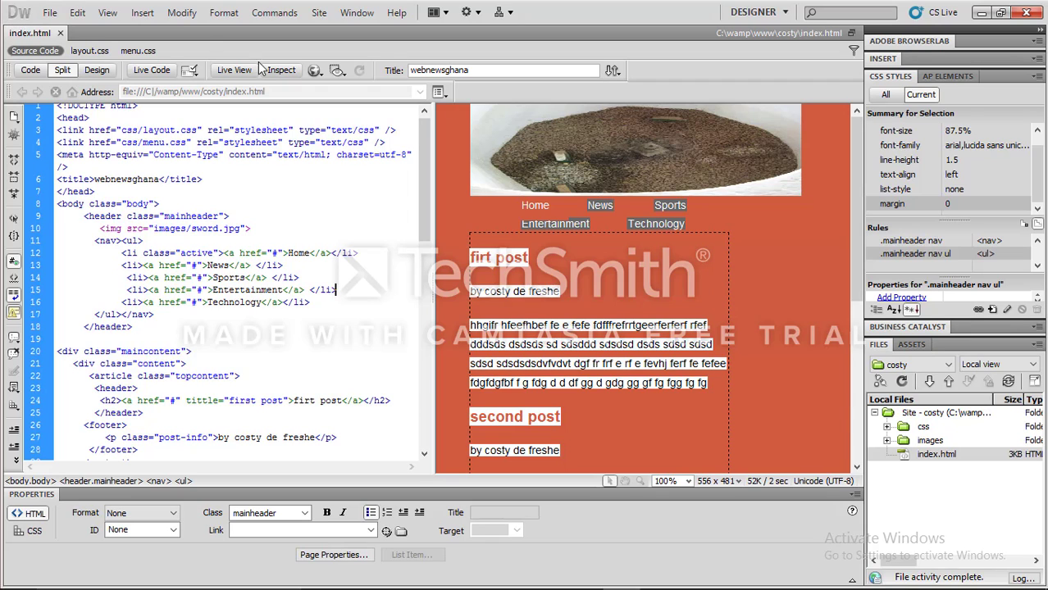
Preview index.html in Internet Explorer, then minimize the browser and return to the page's code
click(317, 72)
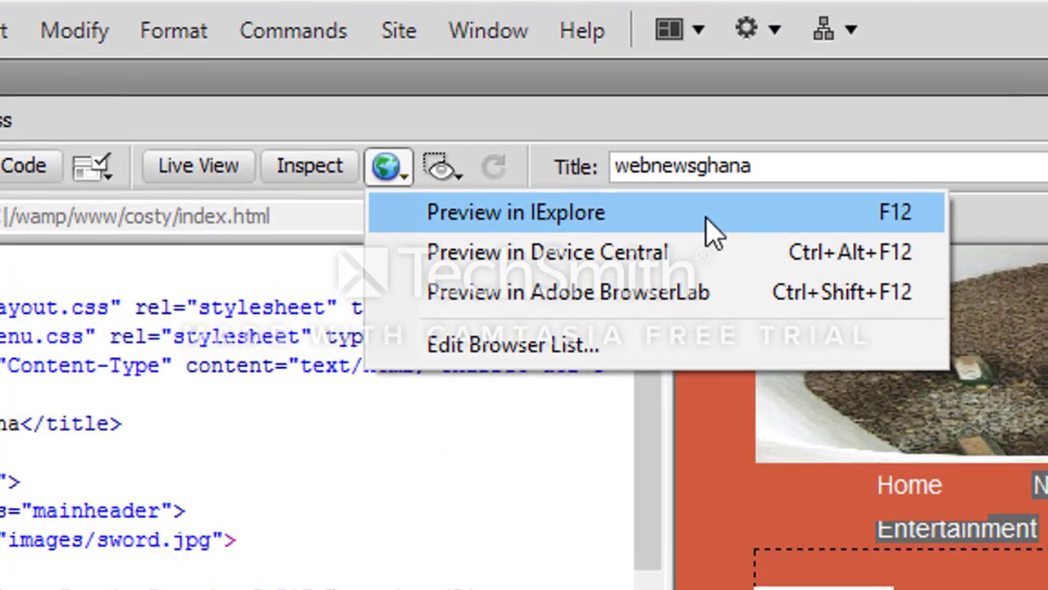
click(706, 215)
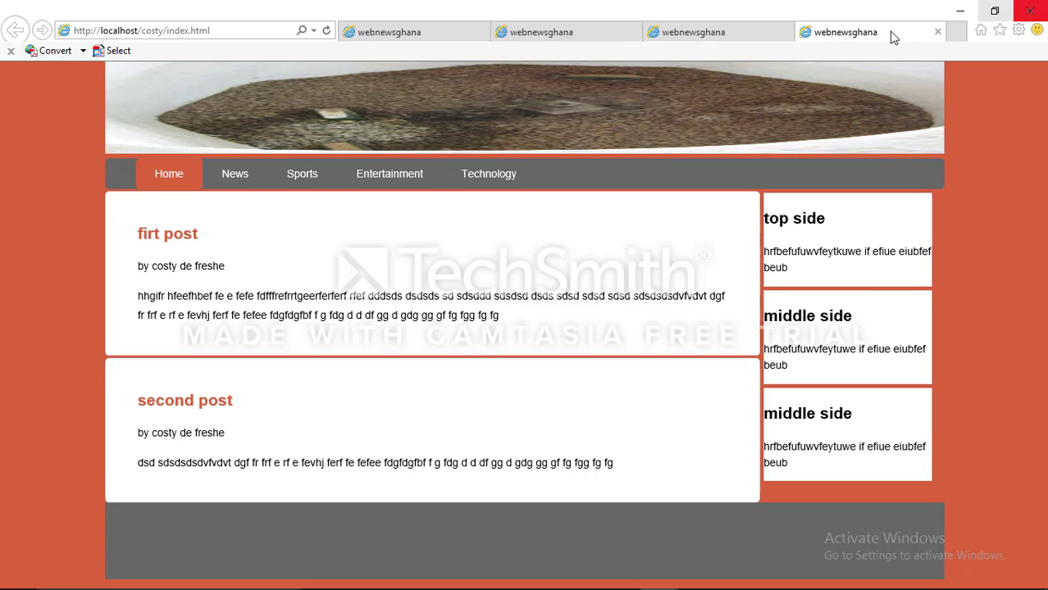
click(976, 11)
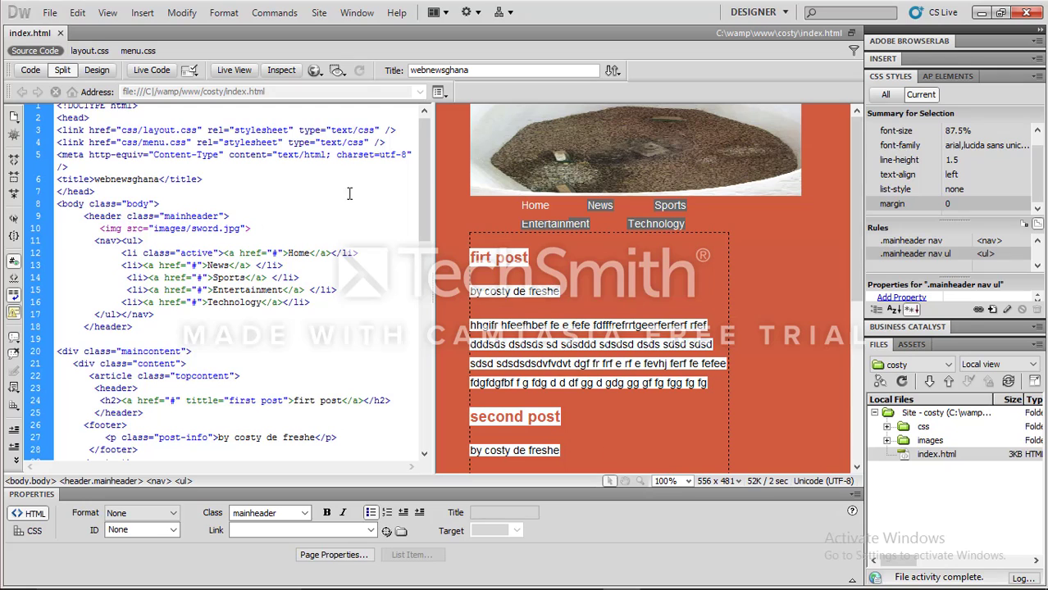
click(329, 219)
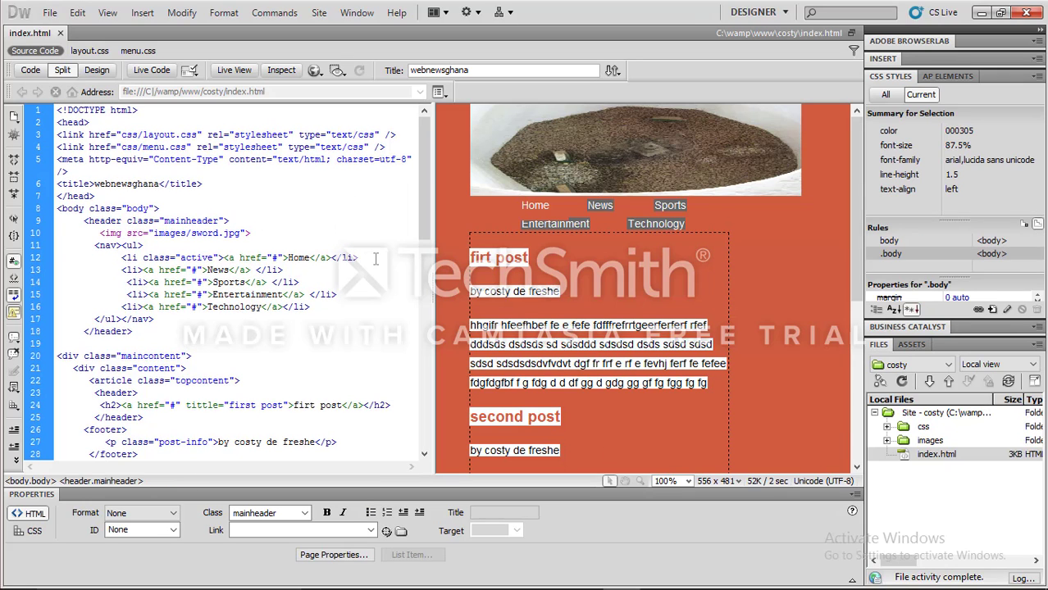